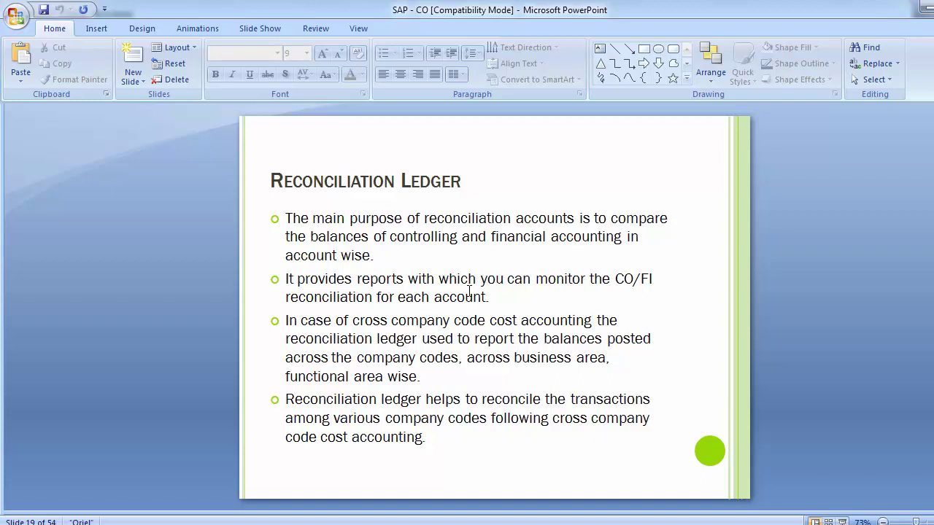
# - Page through the presentation from the Reconciliation Ledger slide to the Activate/Deactivate Reconciliation Ledger slide
pyautogui.click(467, 290)
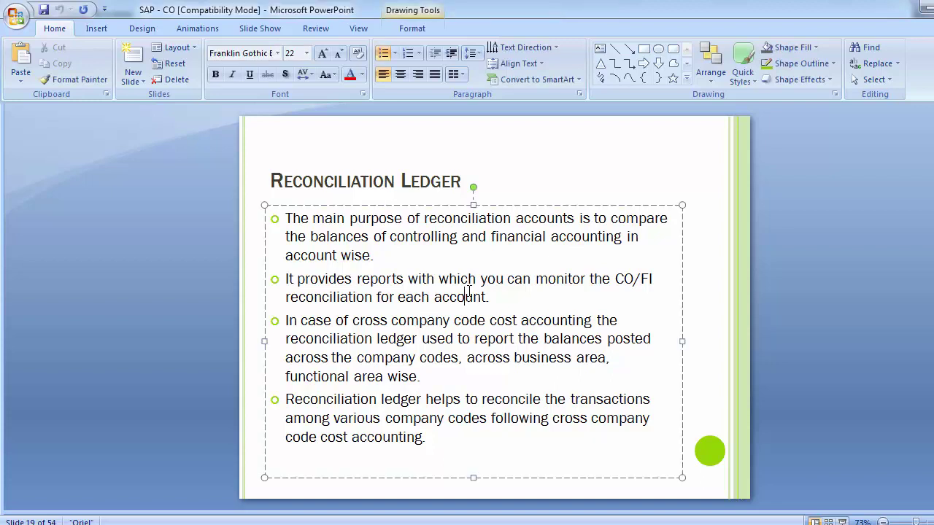
pyautogui.click(208, 291)
pyautogui.scroll(-1, 207, 290)
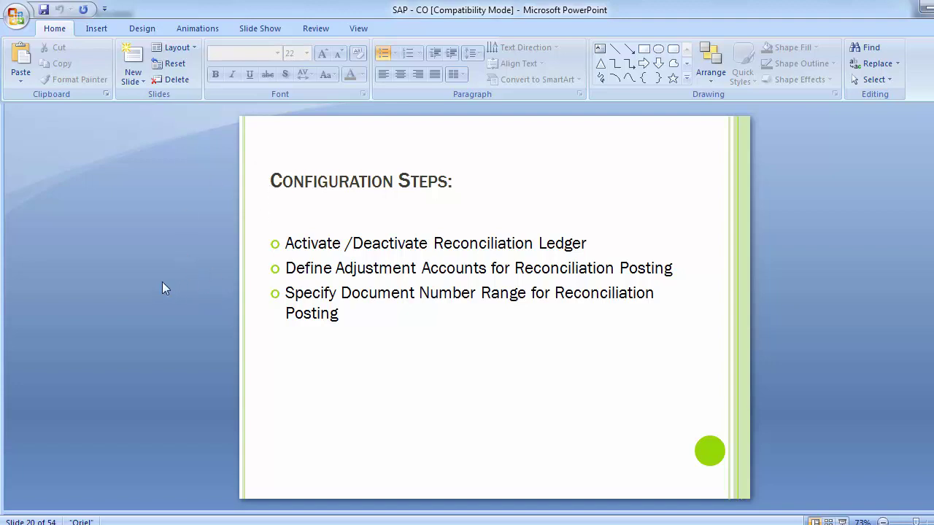
pyautogui.scroll(-1, 162, 281)
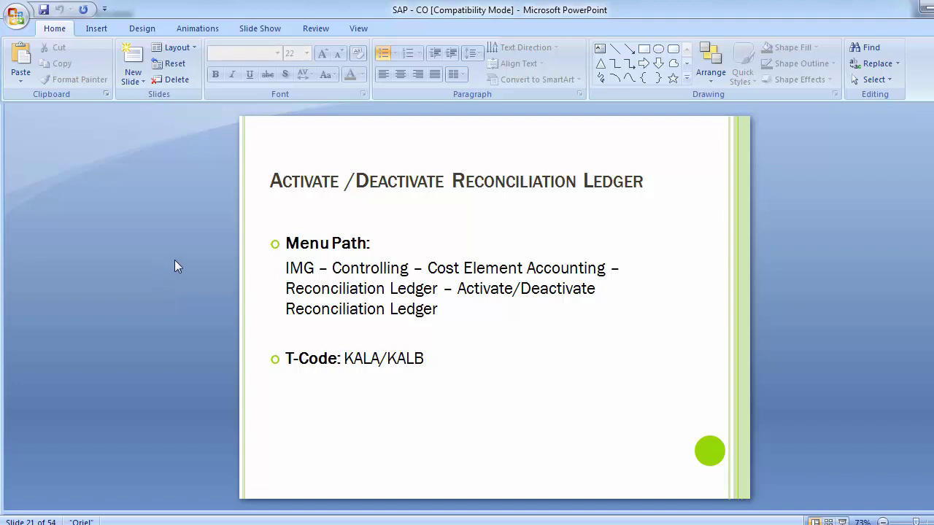
# - Switch to SAP Easy Access, run transaction SPRO and display the SAP Reference IMG
pyautogui.moveTo(427, 521)
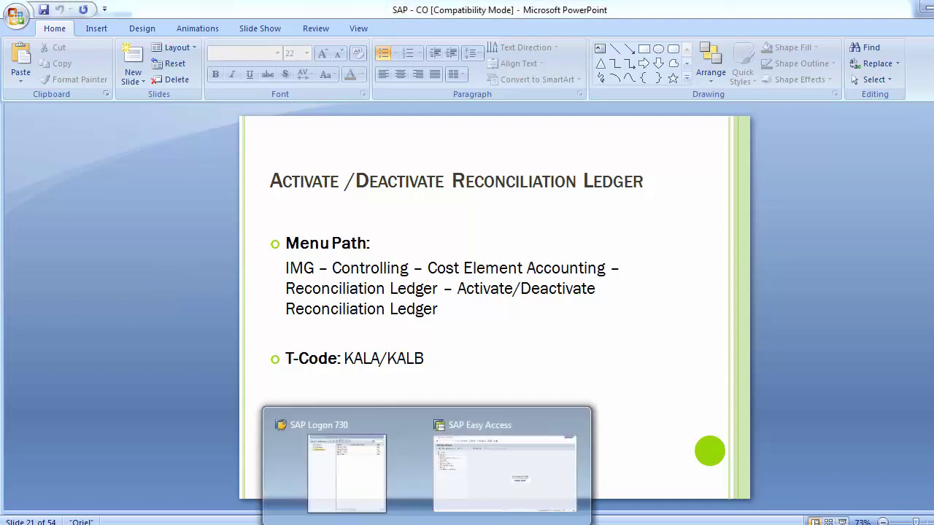
pyautogui.click(486, 454)
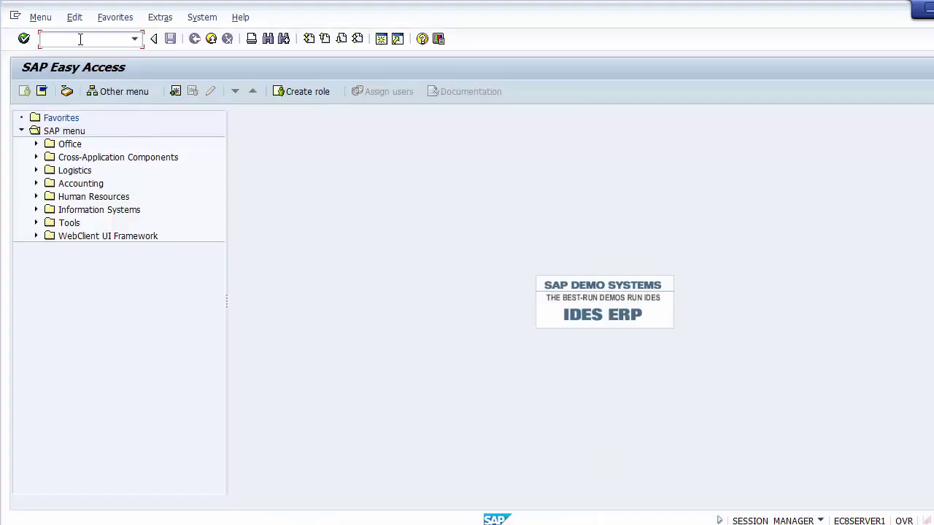
pyautogui.write('SPRO')
pyautogui.press('Return')
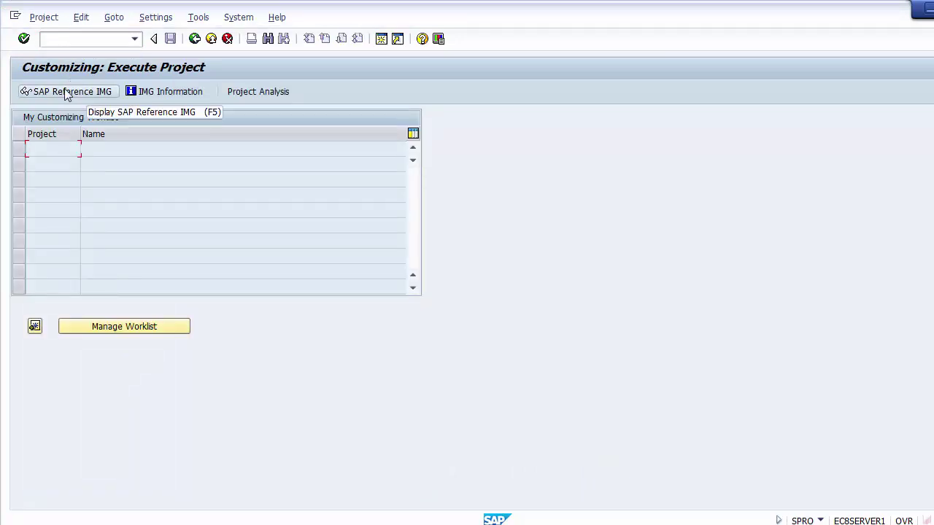
pyautogui.click(66, 92)
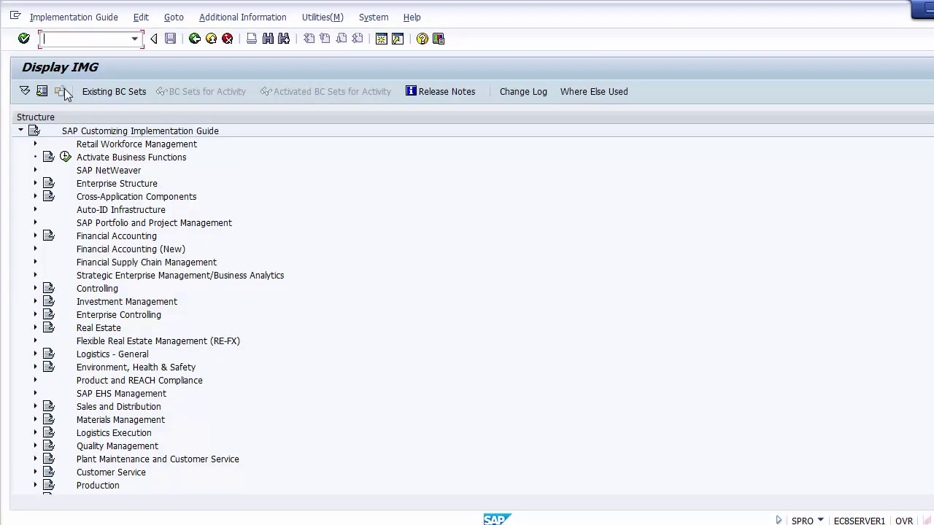
# - Expand the IMG structure through Controlling and Cost Element Accounting to Reconciliation Ledger, checking the path against the presentation slide
pyautogui.click(86, 290)
pyautogui.click(35, 290)
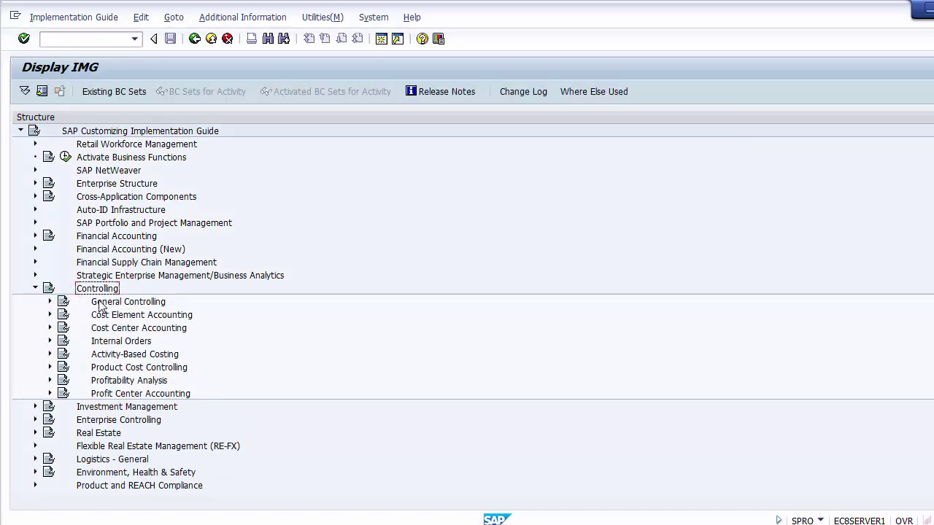
pyautogui.hotkey('alt', 'Tab')
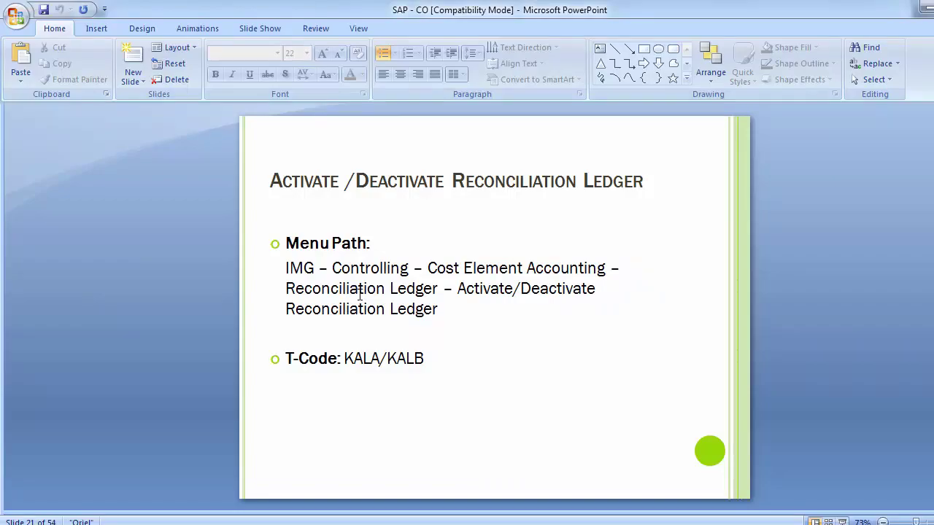
pyautogui.hotkey('alt', 'Tab')
pyautogui.click(103, 315)
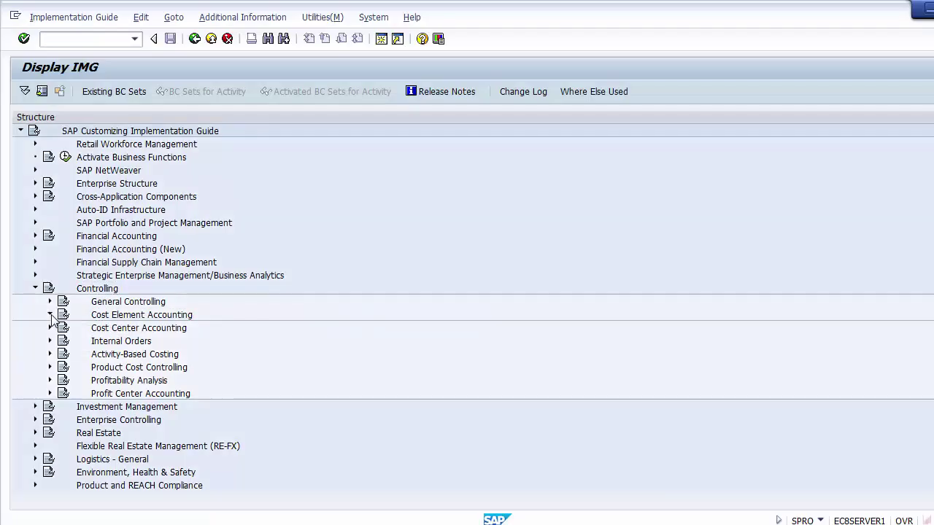
pyautogui.click(49, 314)
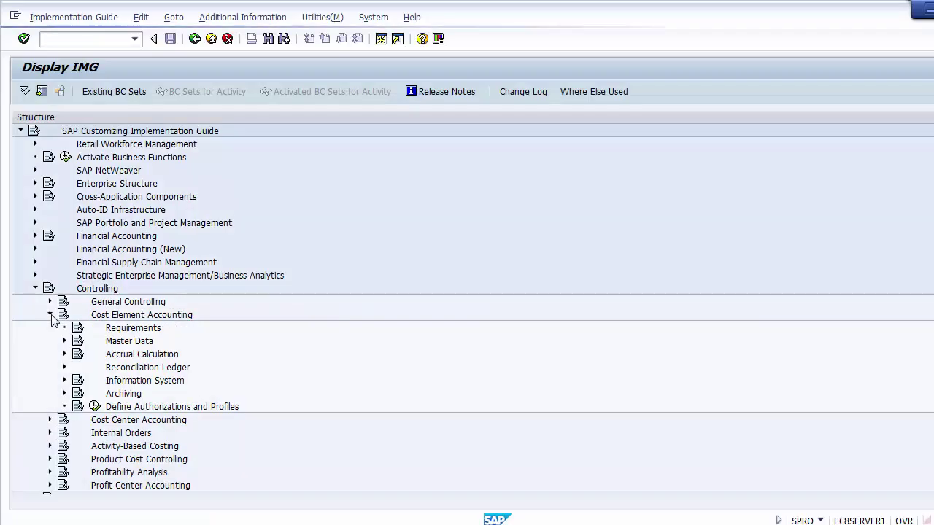
pyautogui.click(107, 369)
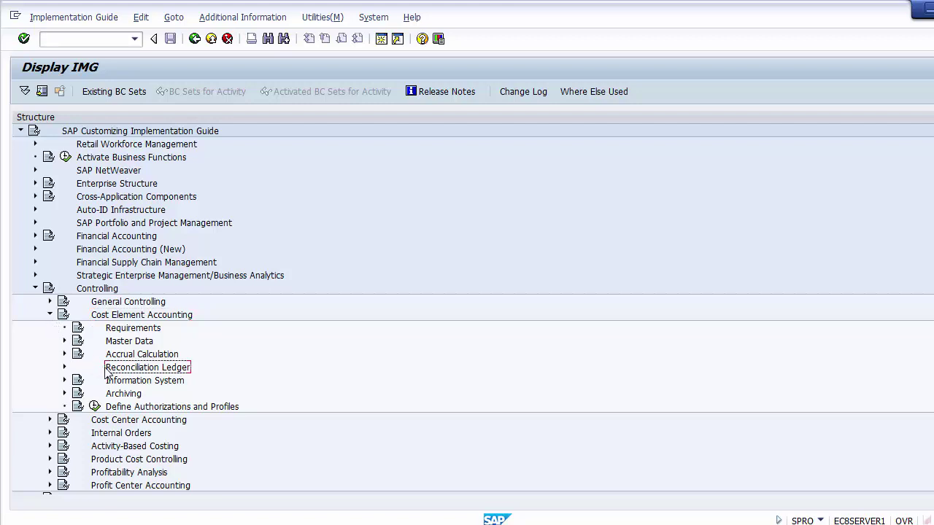
pyautogui.click(64, 367)
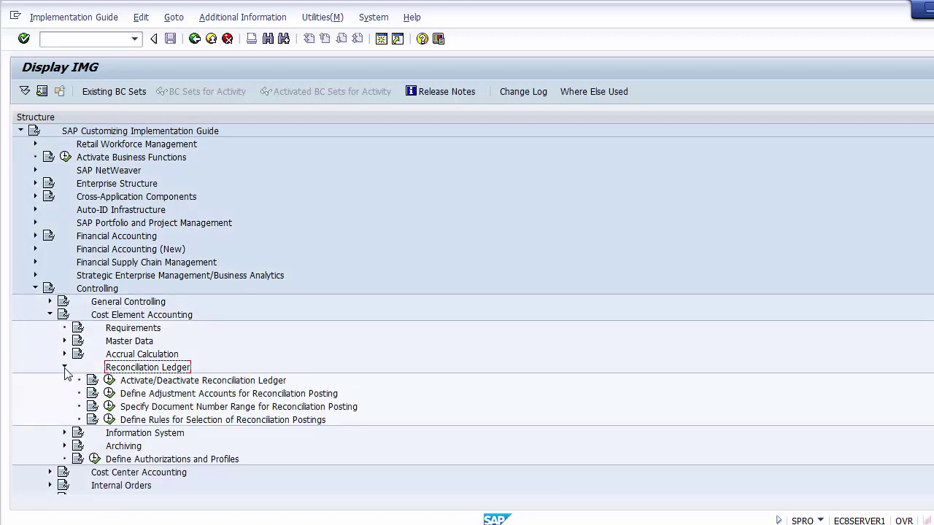
# - Execute Activate/Deactivate Reconciliation Ledger and choose the Activate Reconciliation Ledger activity
pyautogui.click(227, 380)
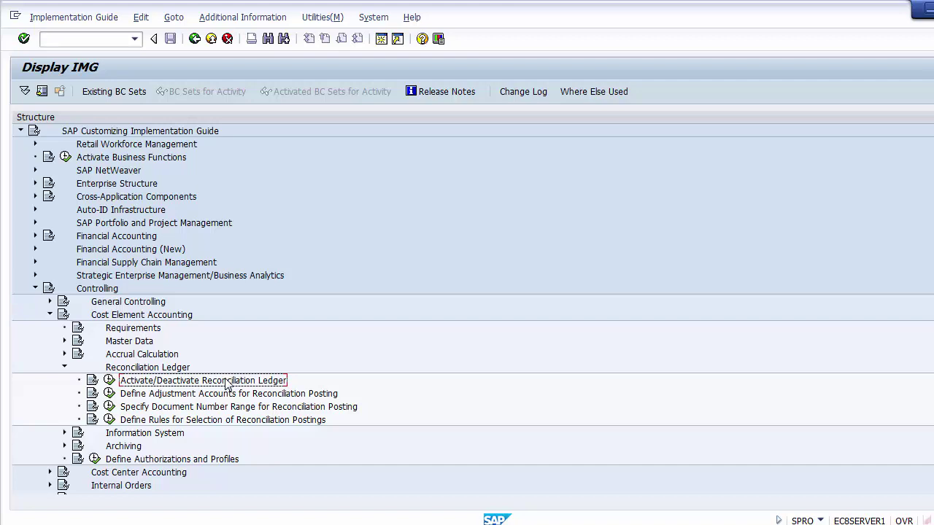
pyautogui.click(108, 380)
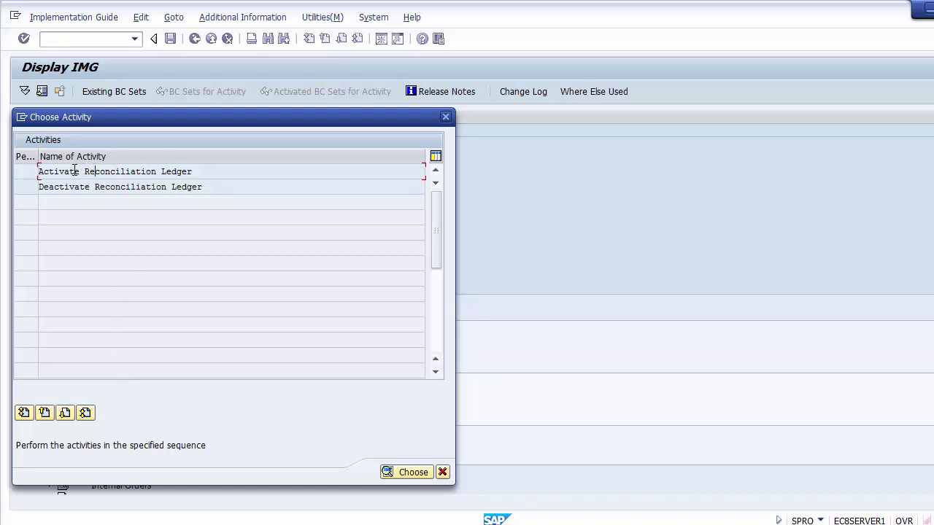
pyautogui.doubleClick(131, 171)
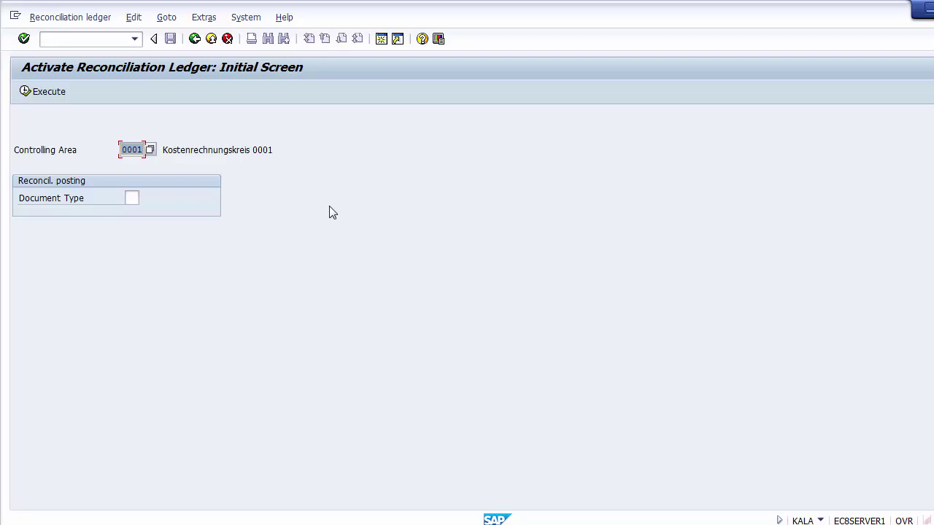
# - Set the controlling area to Z100 for the reconciliation ledger activation
pyautogui.press('Delete')
pyautogui.write('Z100')
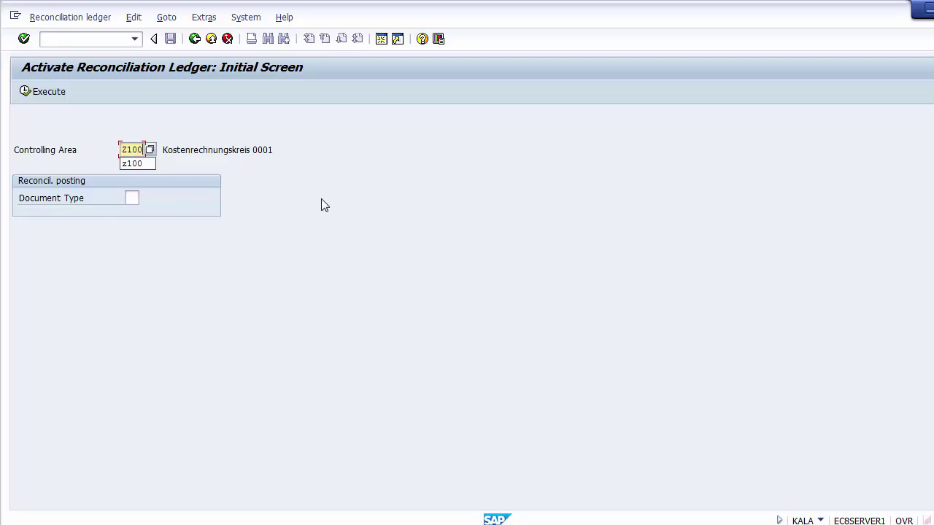
pyautogui.press('Escape')
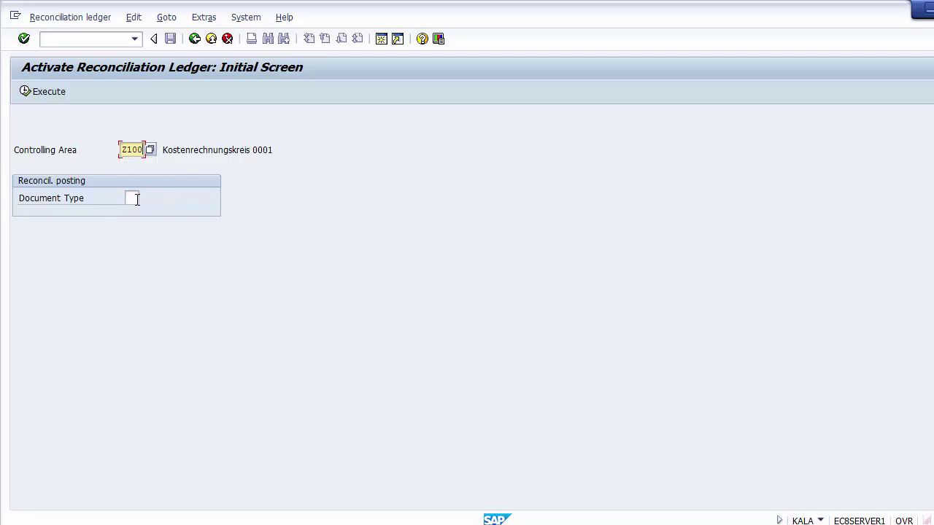
# - Set the reconciliation posting document type to SA (G/L account document) from the list of possible entries
pyautogui.click(133, 198)
pyautogui.click(146, 199)
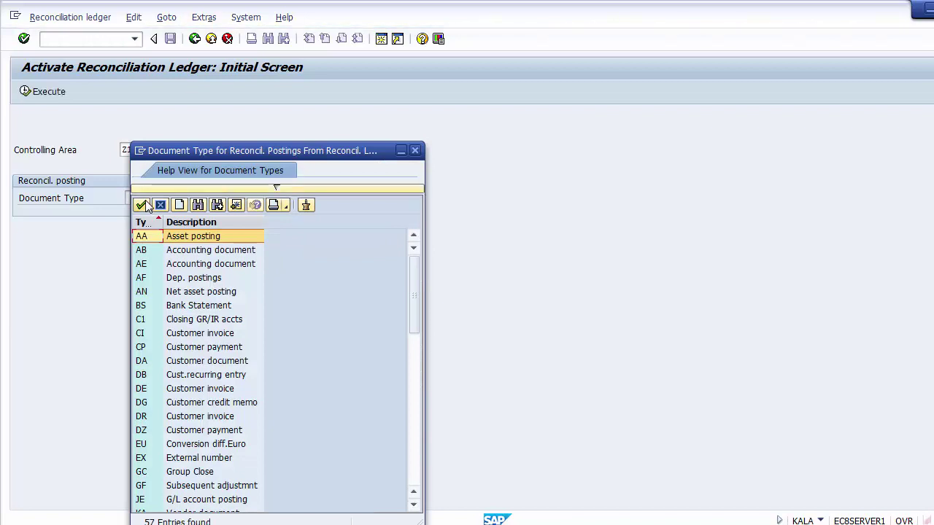
pyautogui.moveTo(218, 152); pyautogui.dragTo(183, 72)
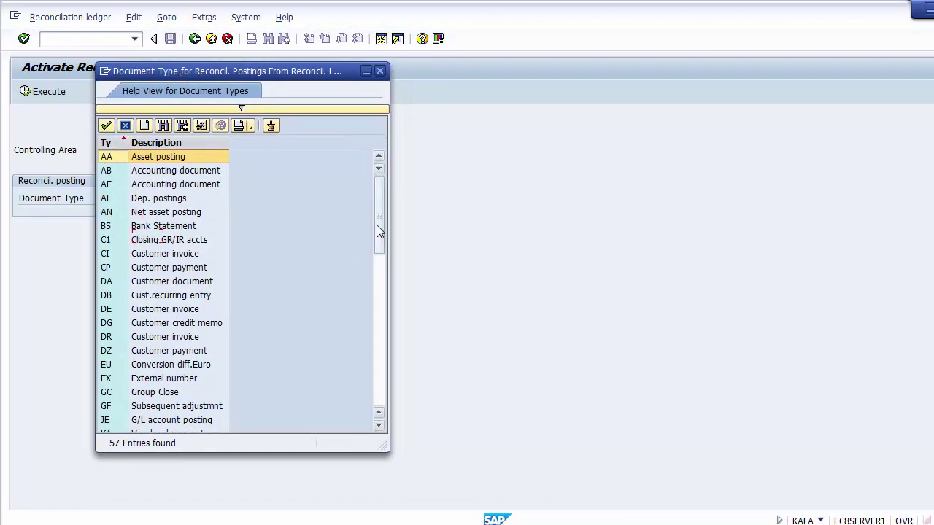
pyautogui.moveTo(376, 224); pyautogui.dragTo(376, 350)
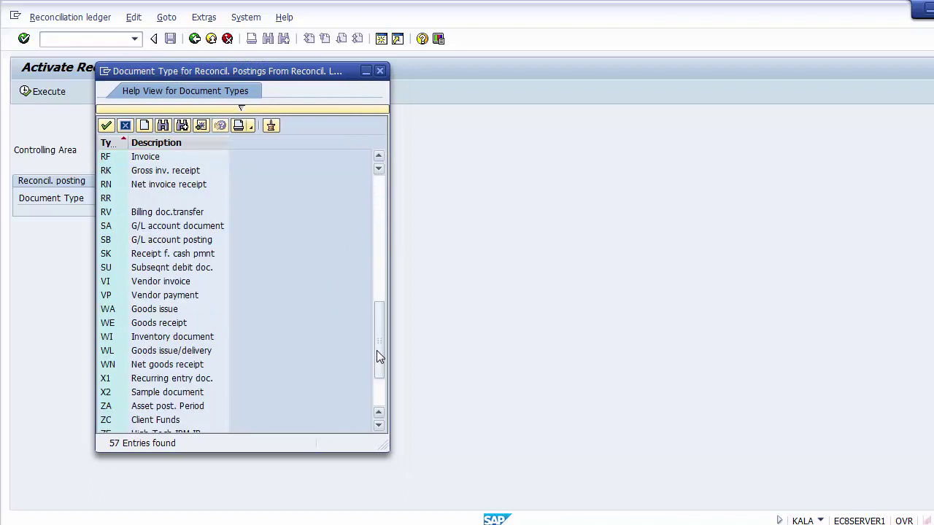
pyautogui.click(175, 227)
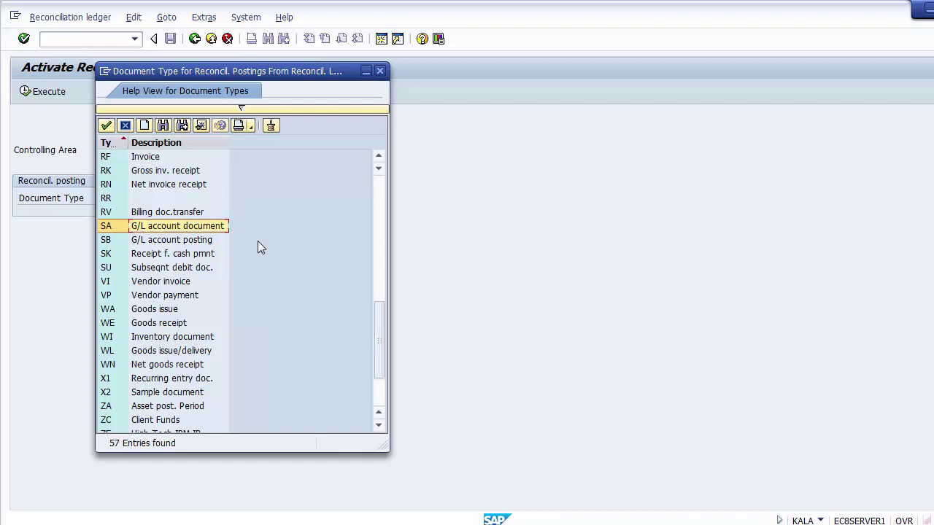
pyautogui.doubleClick(207, 229)
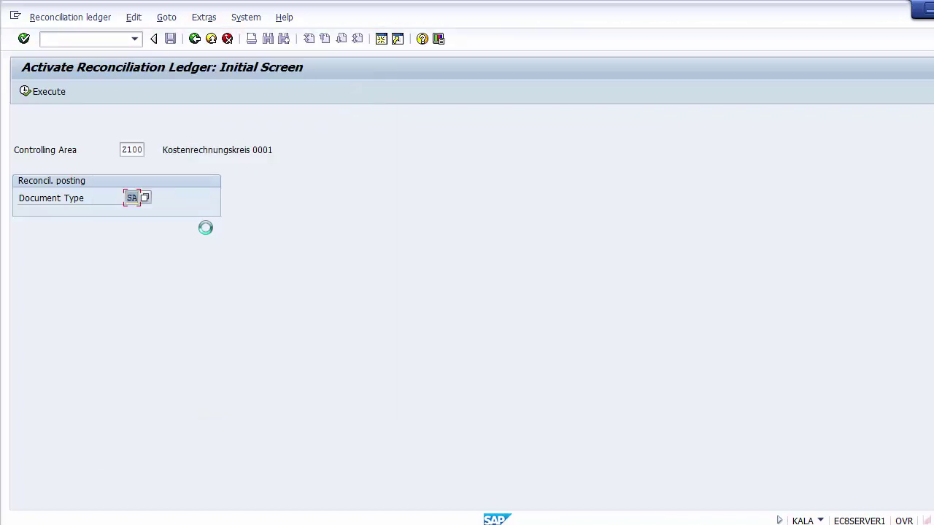
# - Try to execute the reconciliation ledger activation for controlling area Z100 with document type SA
pyautogui.click(135, 150)
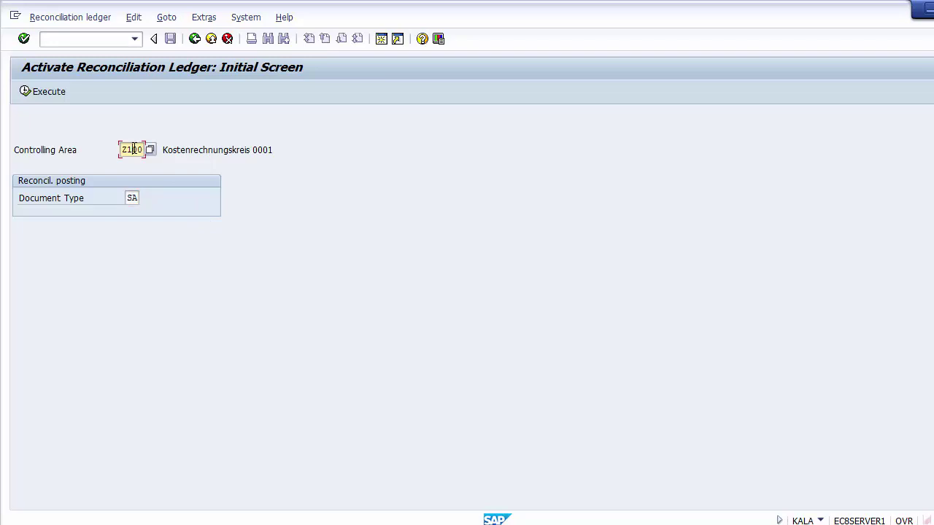
pyautogui.click(133, 198)
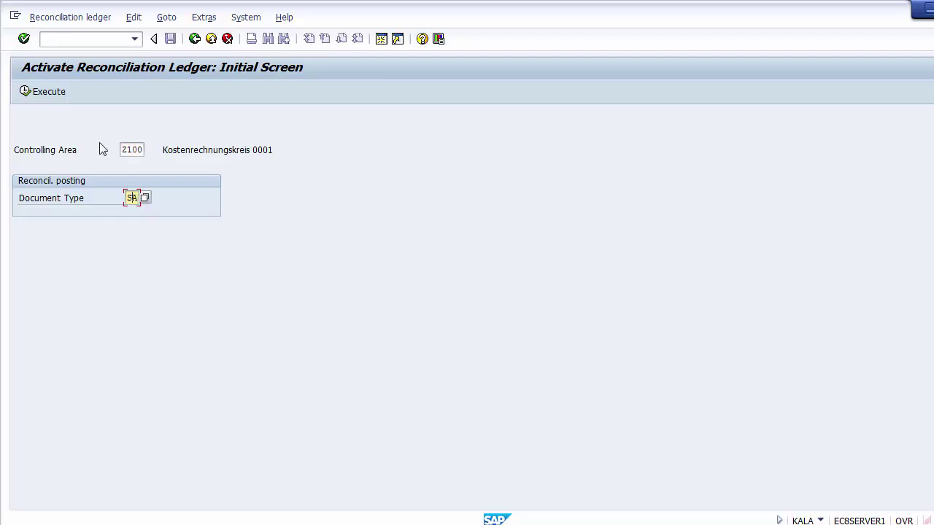
pyautogui.click(44, 93)
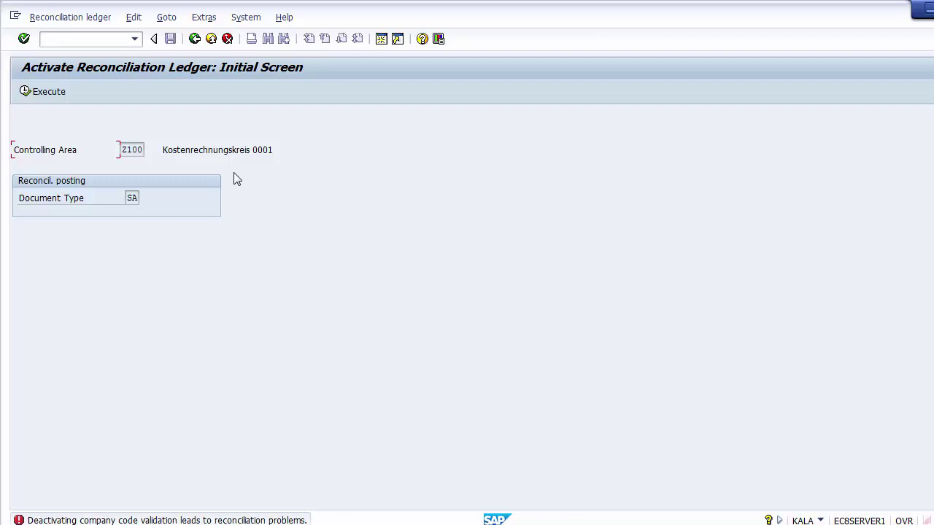
pyautogui.press('Return')
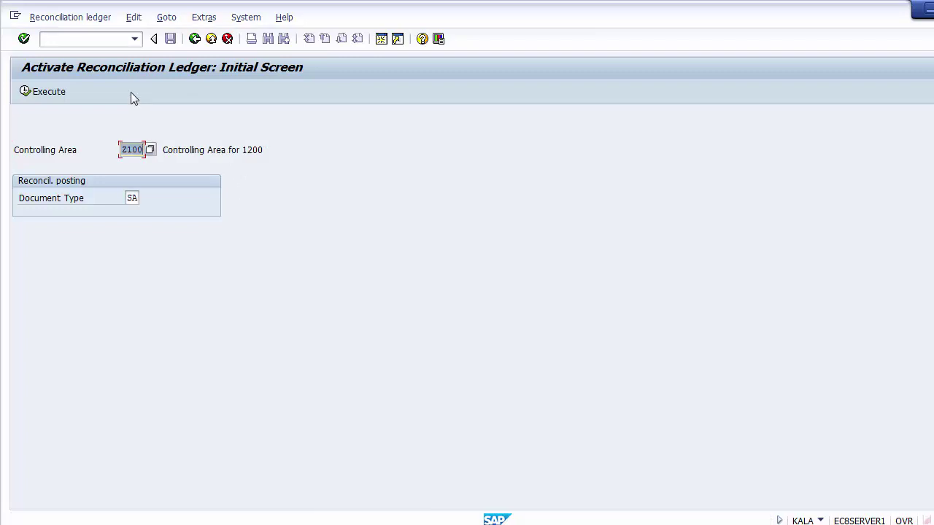
# - Leave the reconciliation ledger activation, close its activity list and collapse the Cost Element Accounting node
pyautogui.click(195, 39)
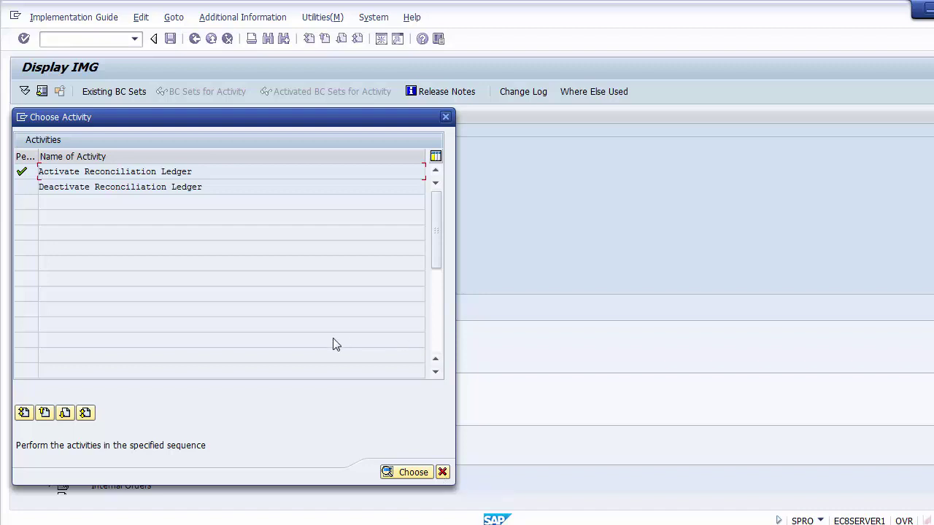
pyautogui.click(443, 473)
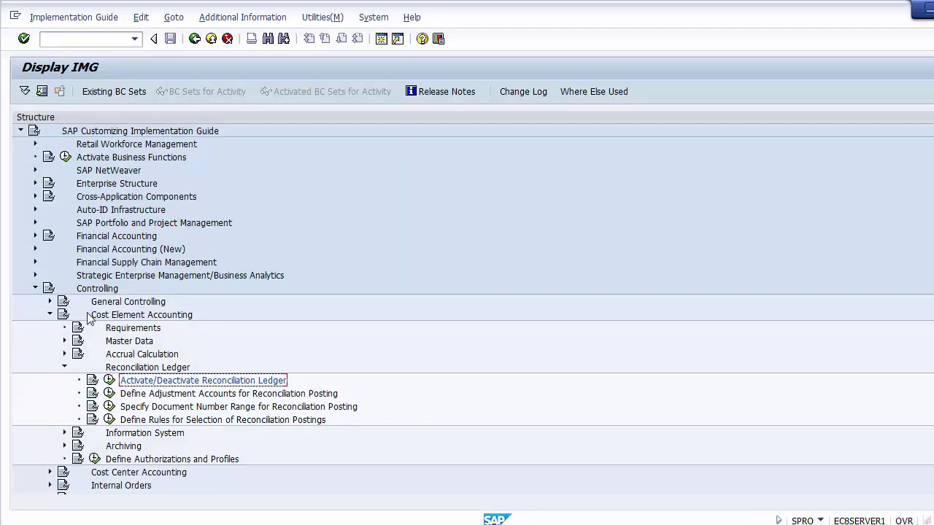
pyautogui.click(50, 315)
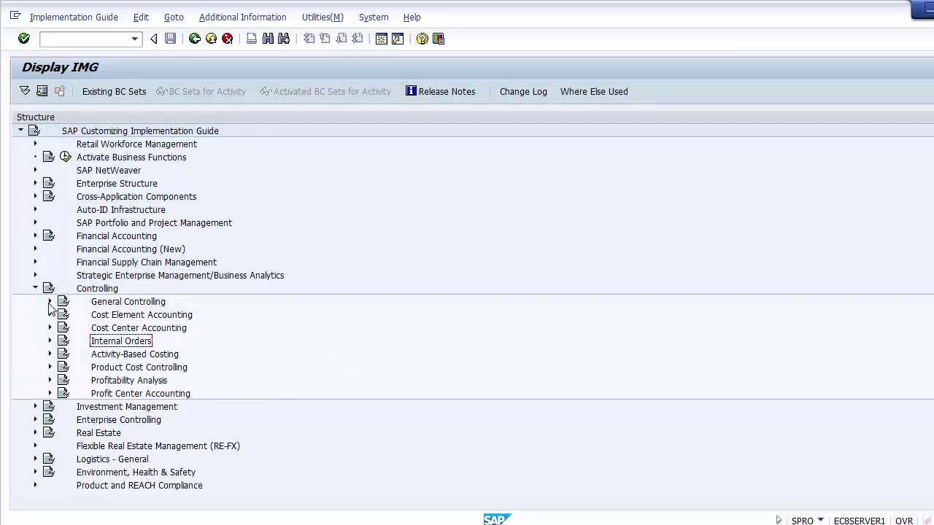
# - Expand General Controlling and its Organization node, and open the activity list for Maintain Controlling Area
pyautogui.click(97, 289)
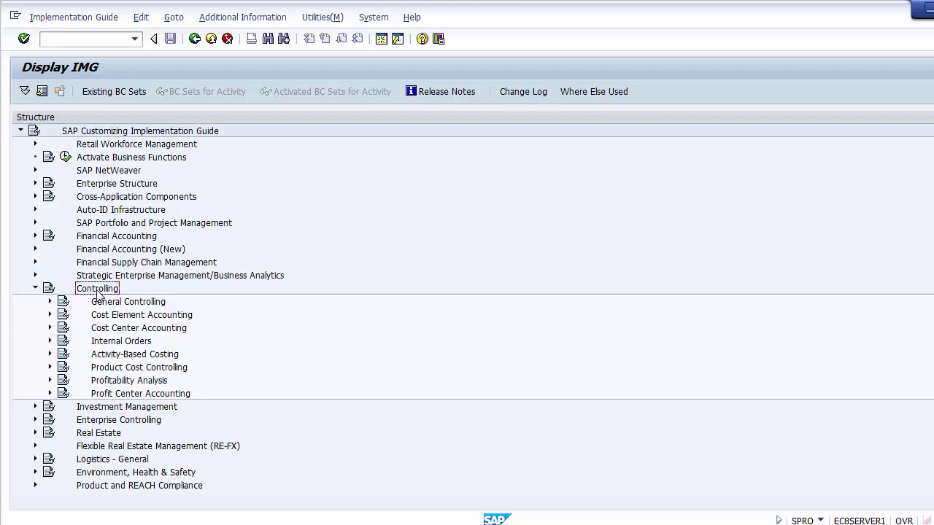
pyautogui.click(103, 303)
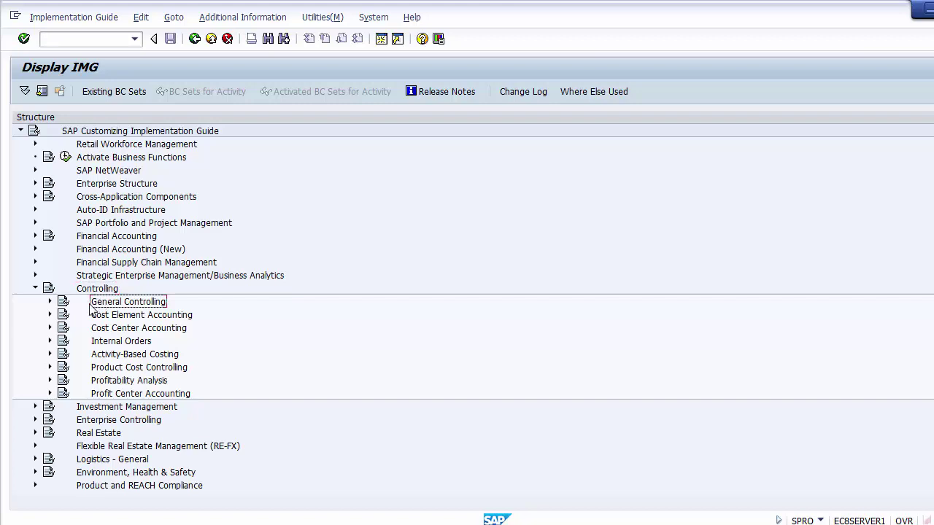
pyautogui.click(50, 301)
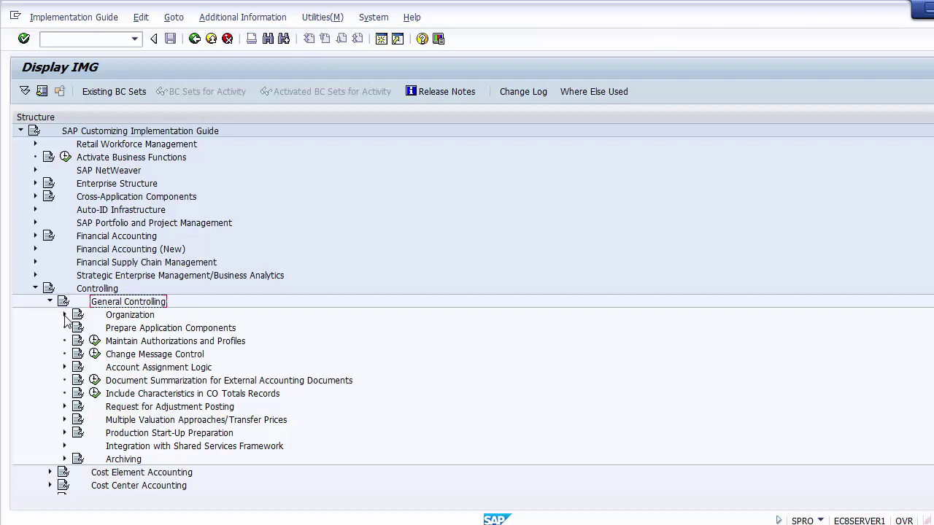
pyautogui.click(64, 315)
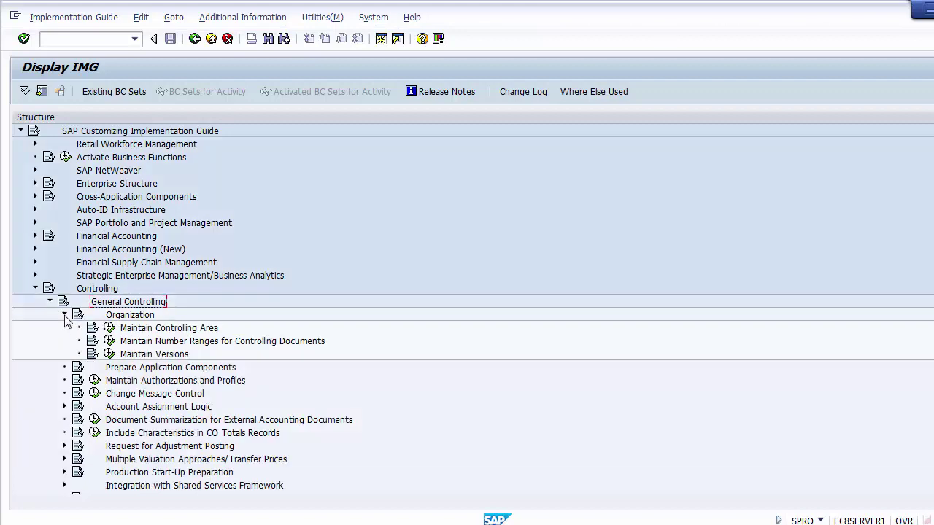
pyautogui.click(142, 331)
pyautogui.click(109, 328)
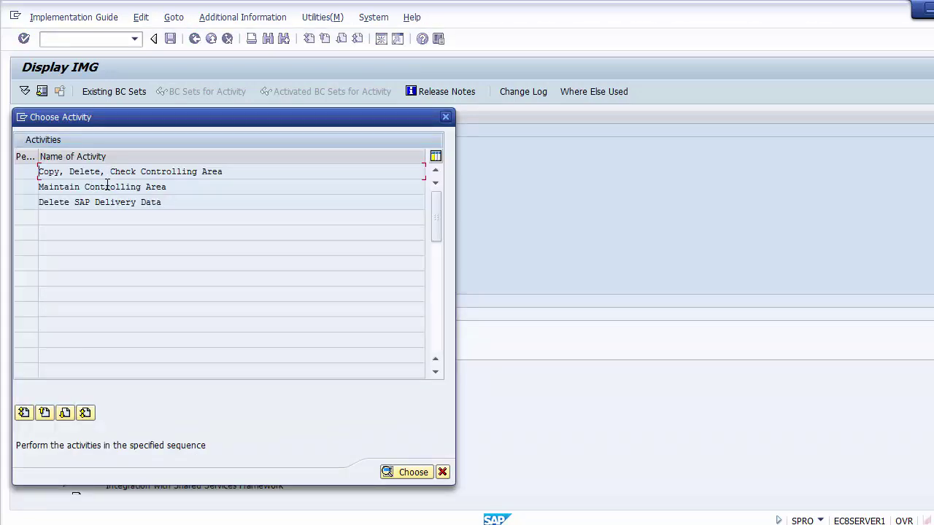
# - Run the Maintain Controlling Area activity, locate controlling area Z100 in the overview and open its basic data details
pyautogui.doubleClick(106, 186)
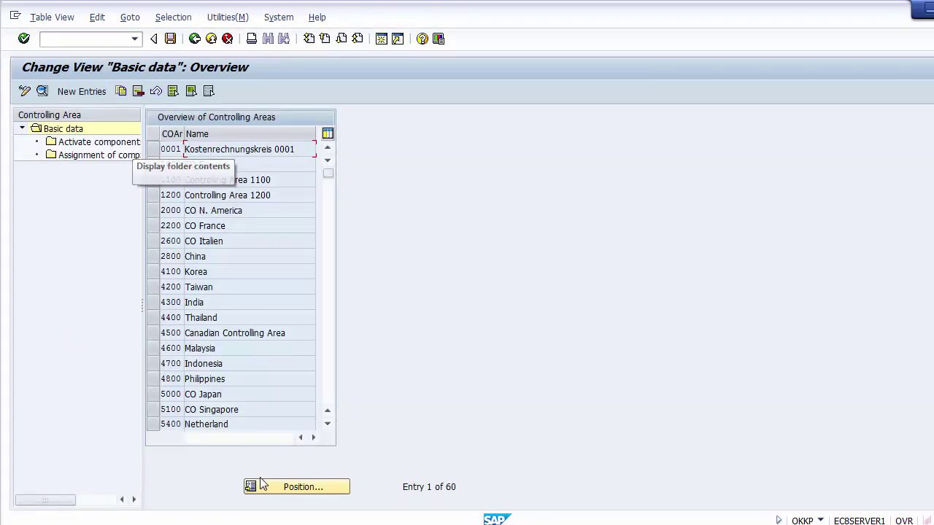
pyautogui.click(277, 486)
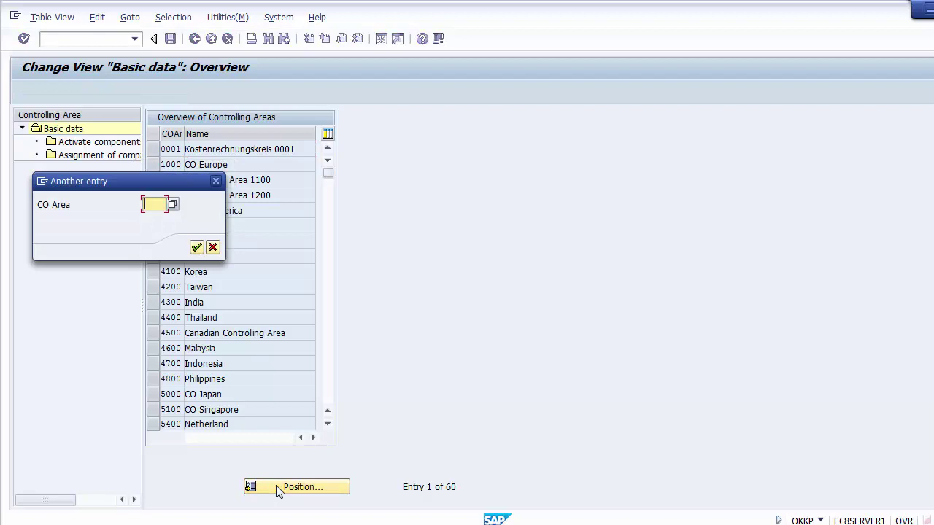
pyautogui.write('Z100')
pyautogui.press('Return')
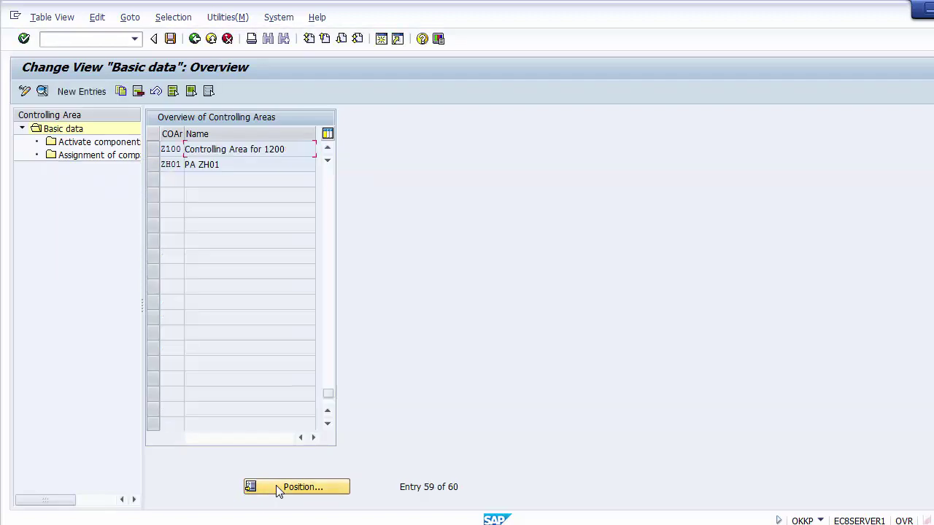
pyautogui.doubleClick(196, 149)
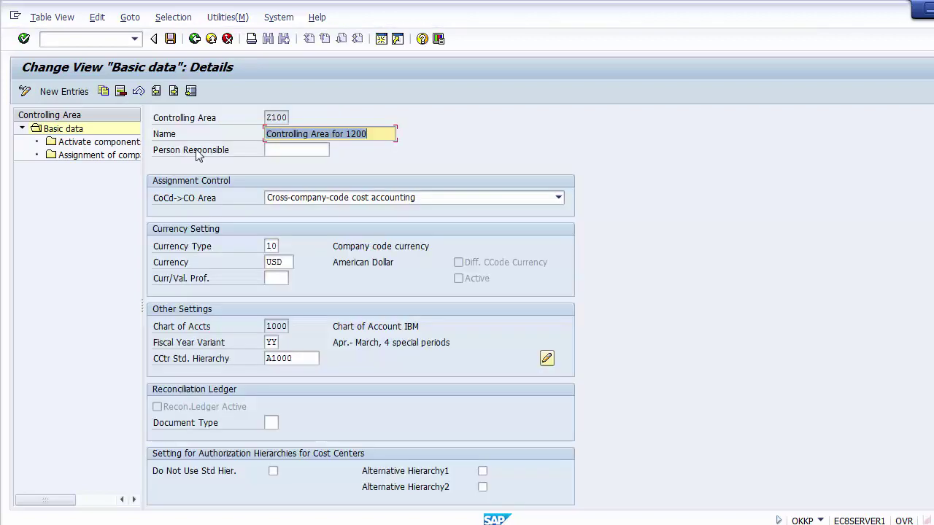
# - Set the reconciliation ledger document type of controlling area Z100 to SA and save it to the FICO Configurations customizing request
pyautogui.click(271, 422)
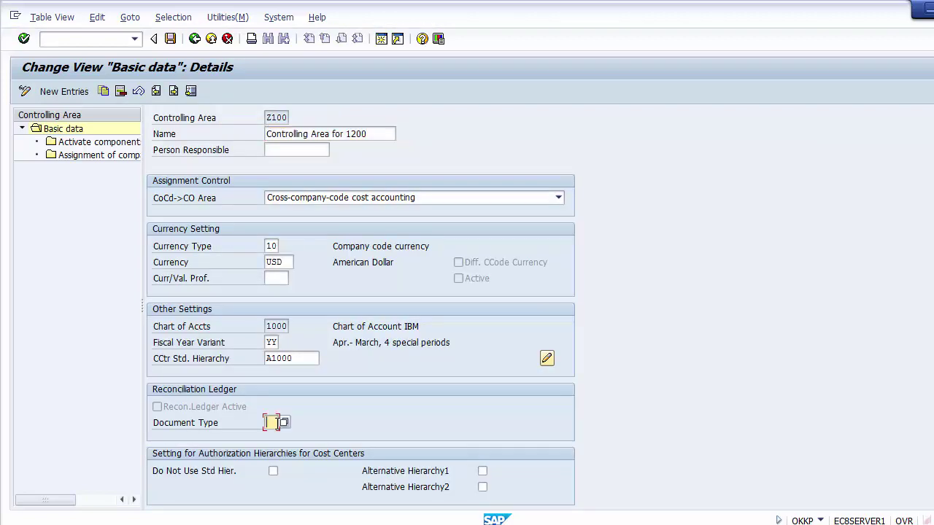
pyautogui.click(187, 407)
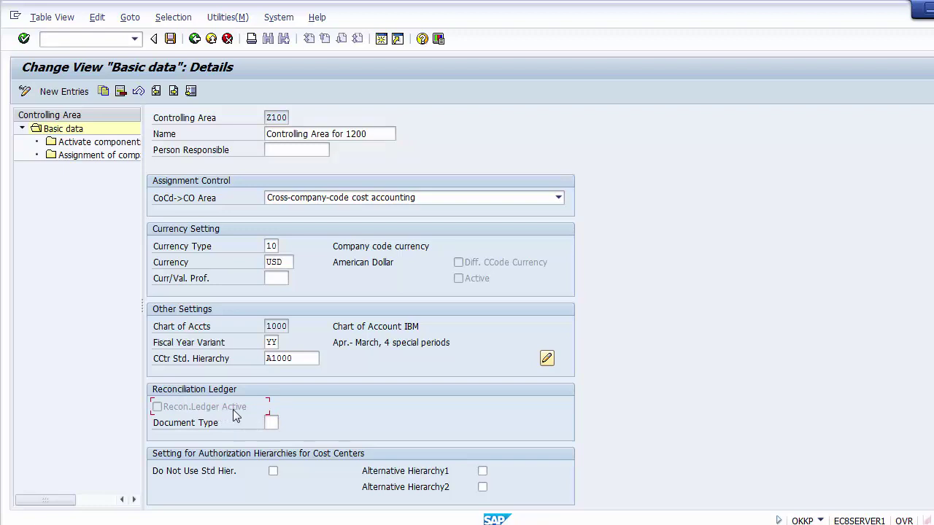
pyautogui.click(273, 423)
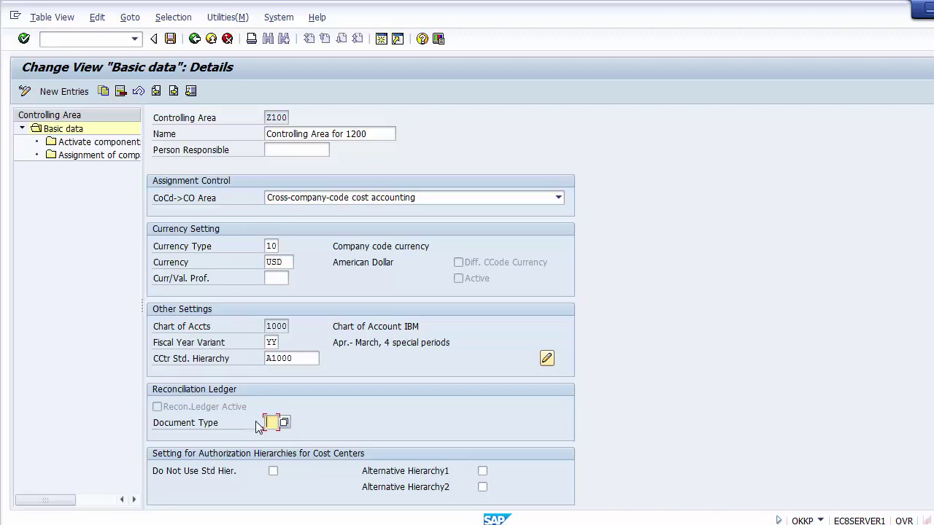
pyautogui.write('SA')
pyautogui.click(170, 39)
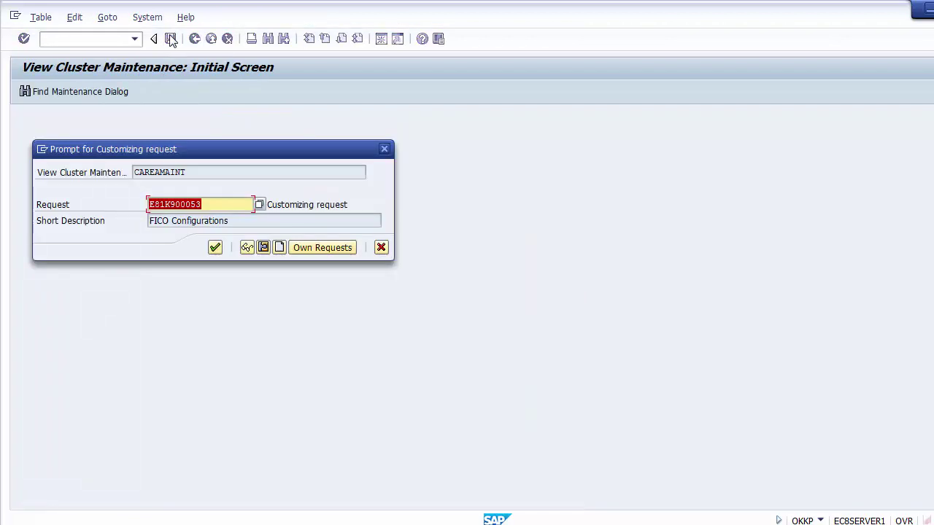
pyautogui.click(216, 248)
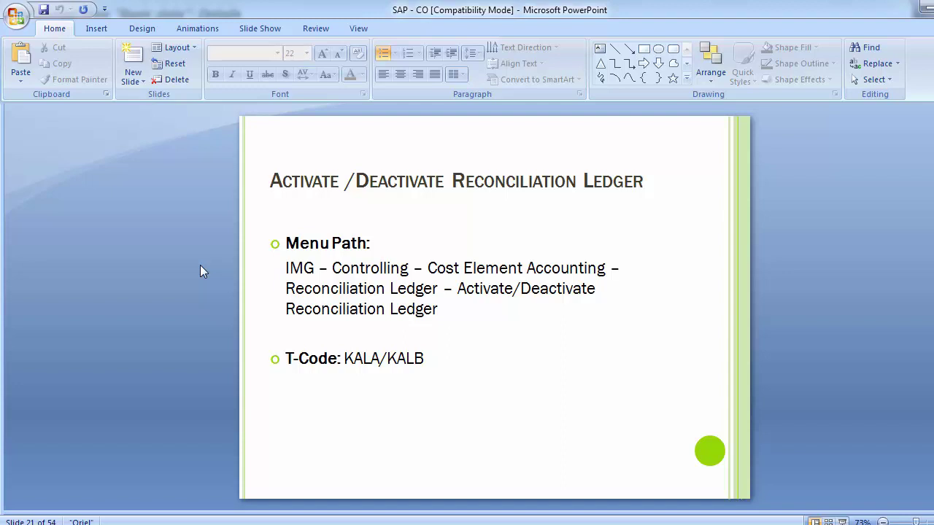
# - Advance the PowerPoint presentation to the Define Adjustment Accounts for Reconciliation Posting slide, and return to the SAP window
pyautogui.scroll(-1, 106, 309)
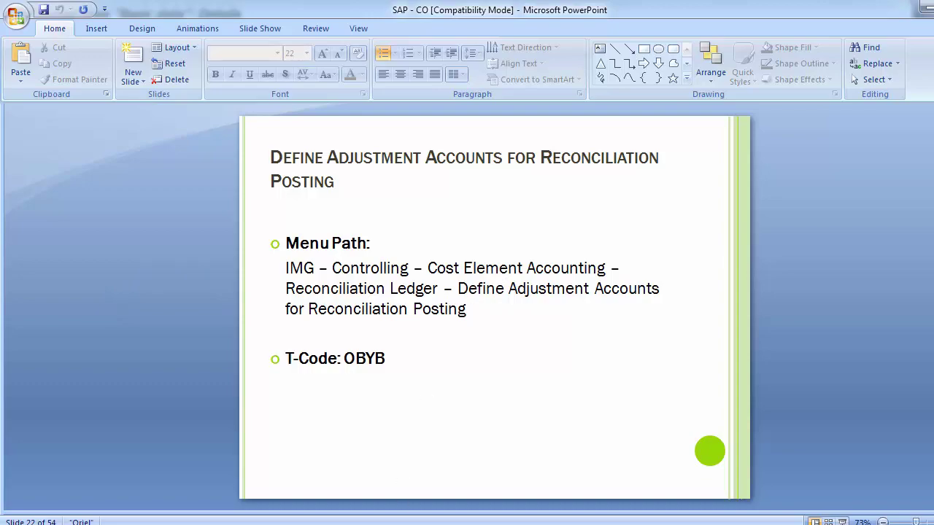
pyautogui.moveTo(426, 522)
pyautogui.click(496, 471)
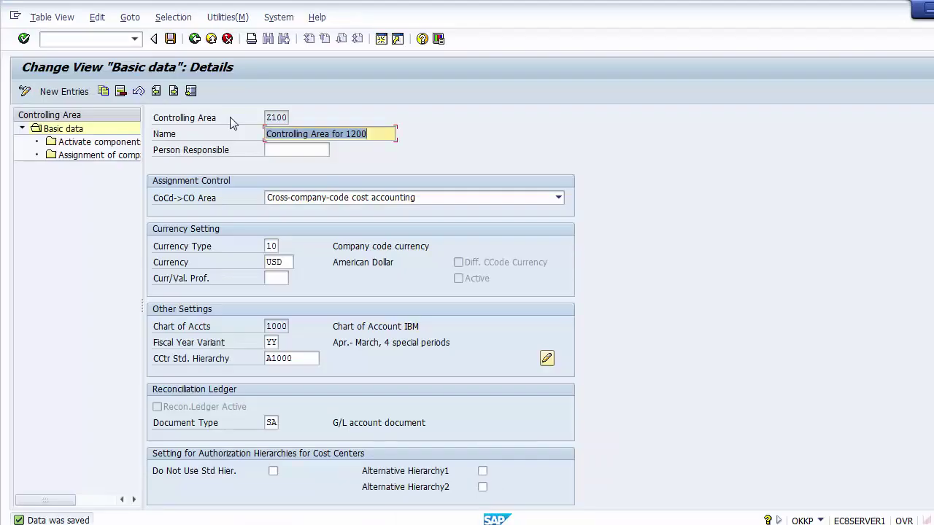
# - Leave the controlling area maintenance, close its activity list and collapse the Organization and General Controlling nodes
pyautogui.click(194, 39)
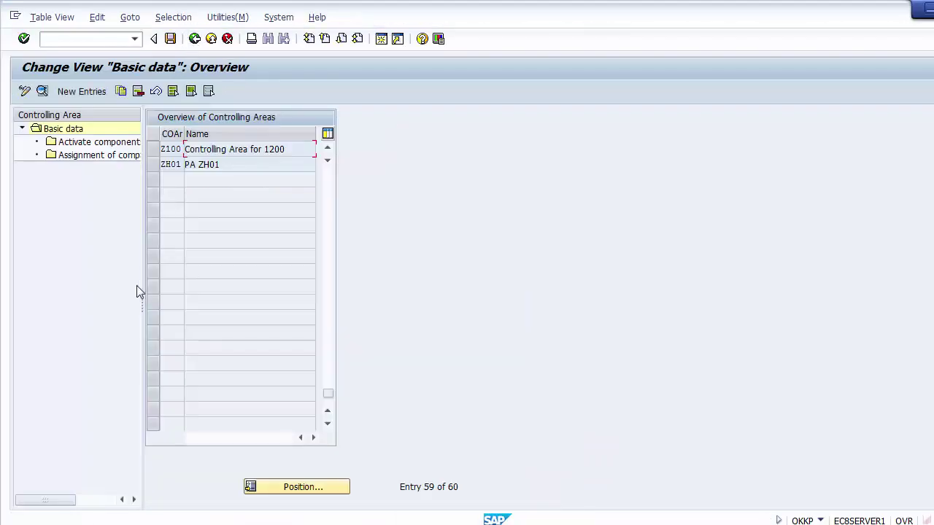
pyautogui.click(194, 38)
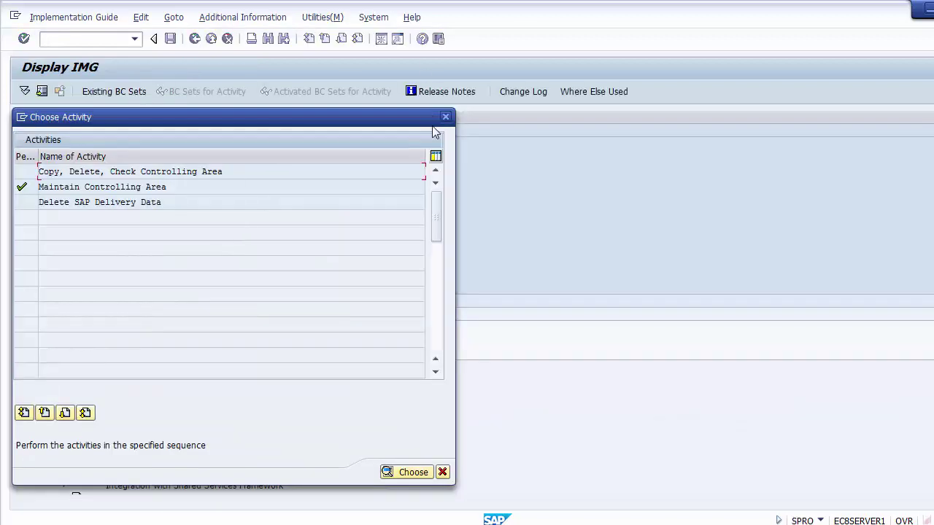
pyautogui.click(445, 117)
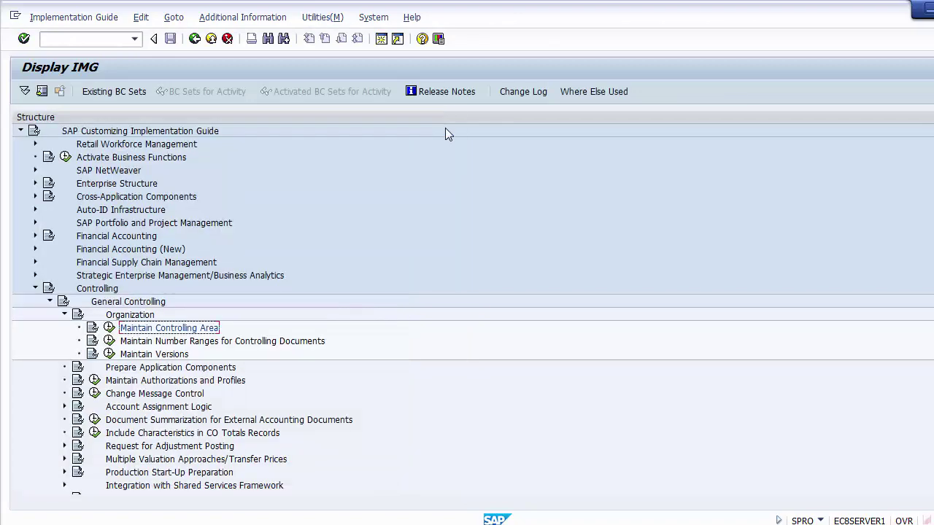
pyautogui.click(64, 314)
pyautogui.click(50, 301)
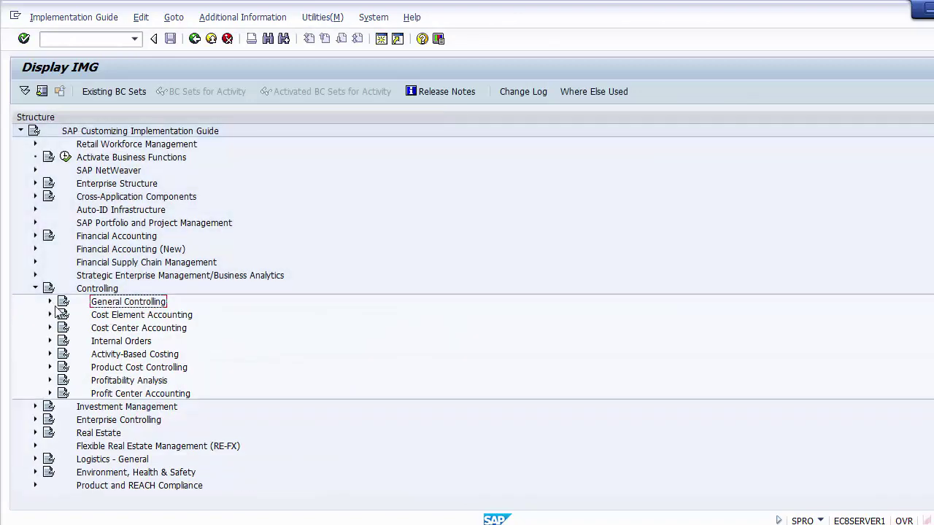
# - Expand Cost Element Accounting and select Define Adjustment Accounts for Reconciliation Posting under Reconciliation Ledger
pyautogui.click(111, 316)
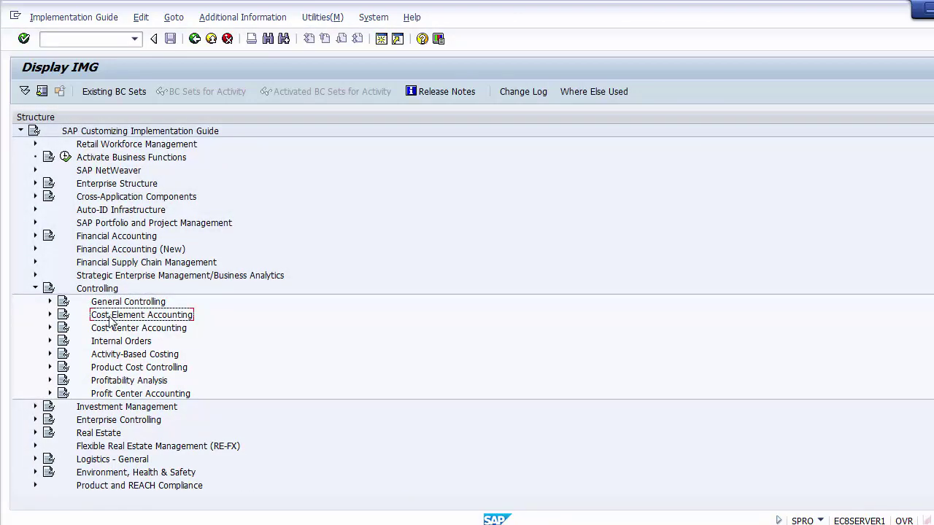
pyautogui.click(50, 316)
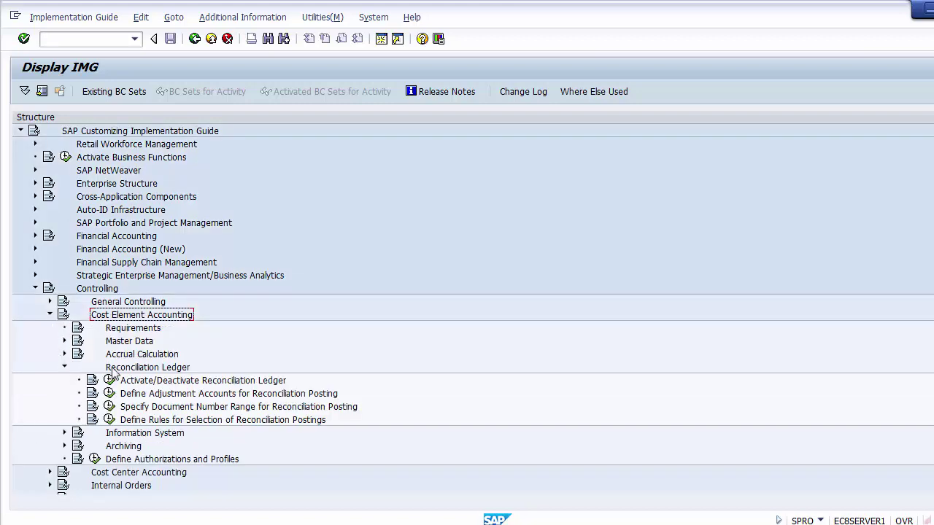
pyautogui.click(113, 370)
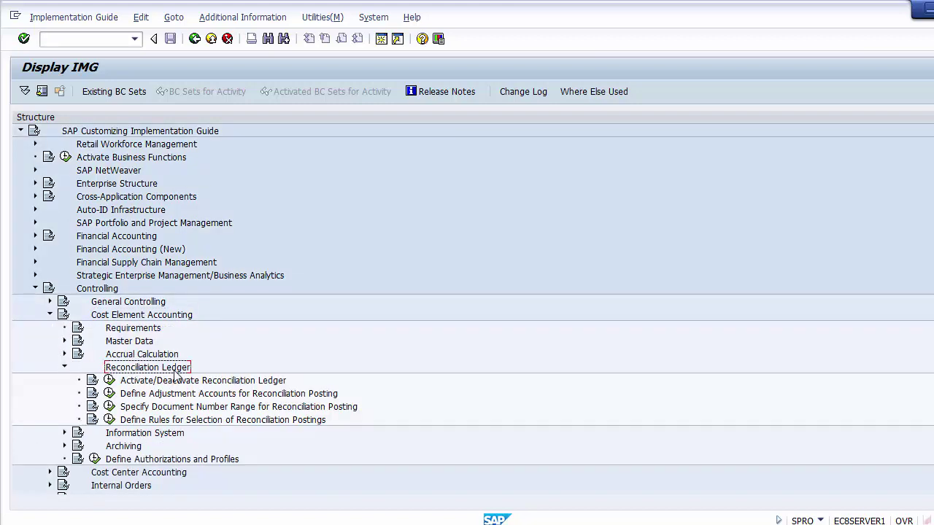
pyautogui.click(172, 396)
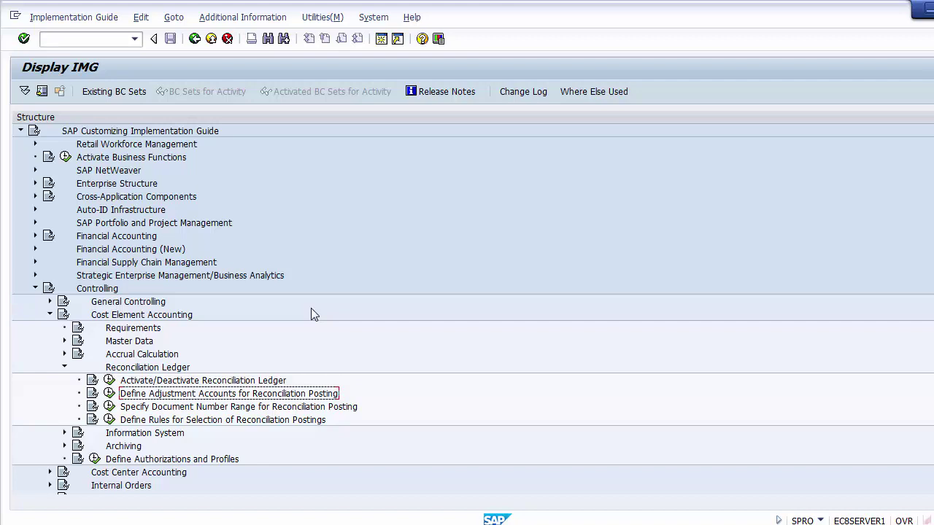
# - Open the central G/L account maintenance transaction FS00 in a new session
pyautogui.click(103, 39)
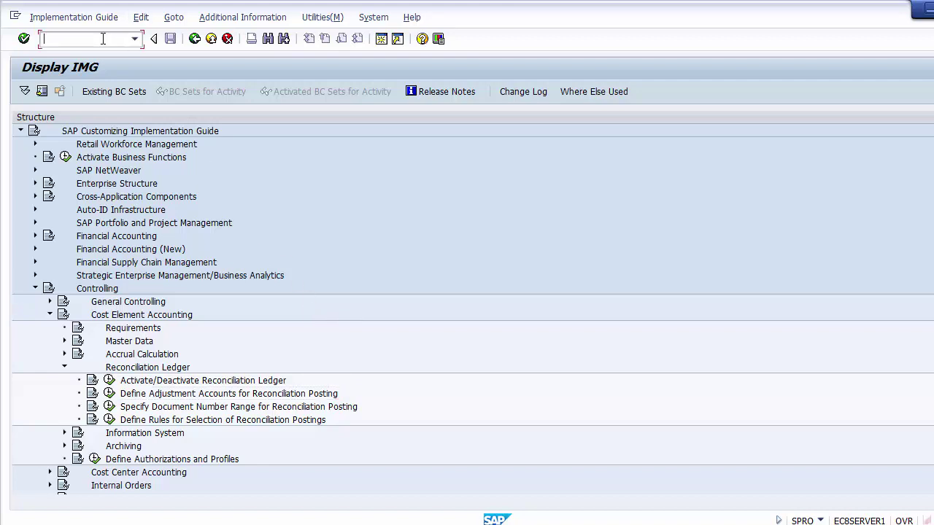
pyautogui.write('/oFS00')
pyautogui.press('Return')
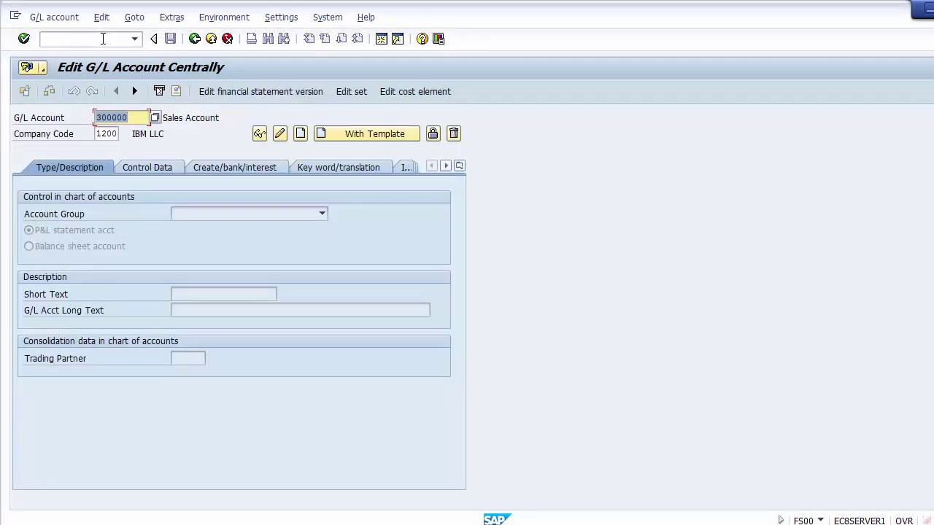
# - Enter G/L account 400010 for company code 1200 and check whether it already exists
pyautogui.press('Delete')
pyautogui.press('Down')
pyautogui.press('Down')
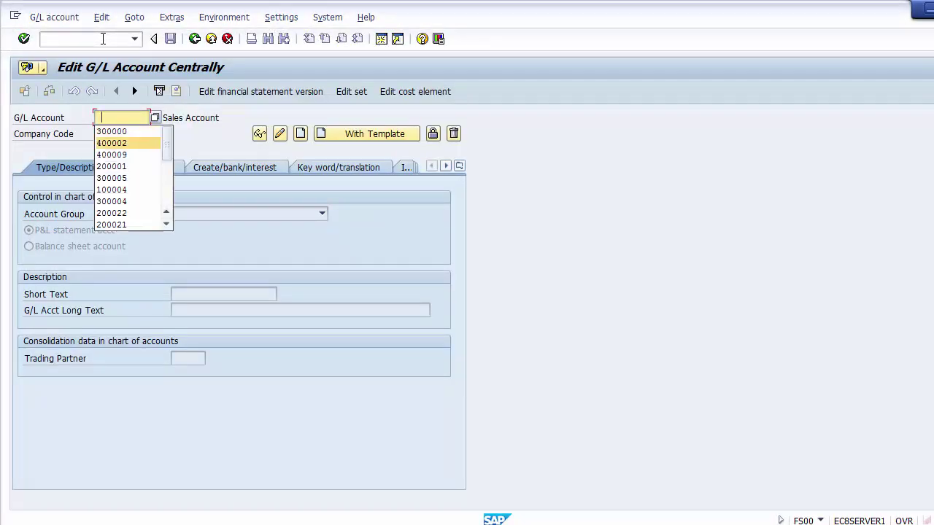
pyautogui.press('Down')
pyautogui.press('Return')
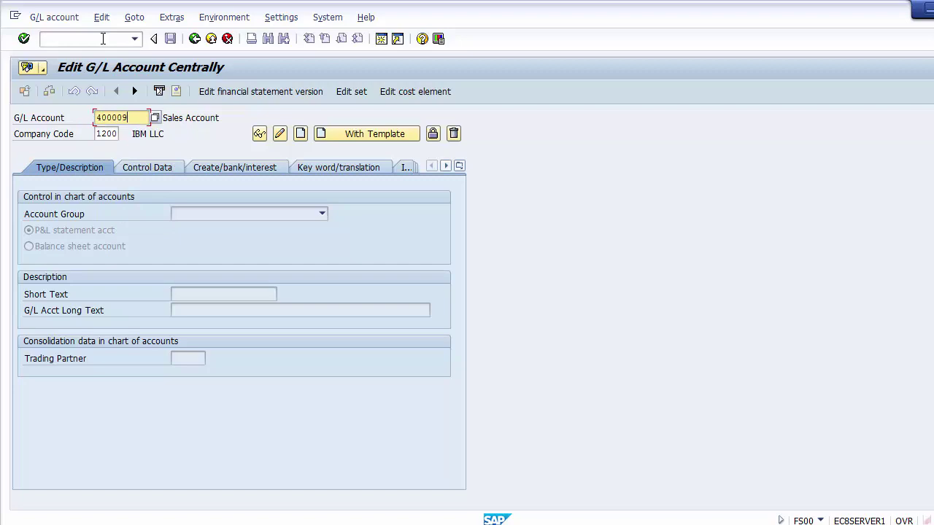
pyautogui.press('BackSpace')
pyautogui.press('BackSpace')
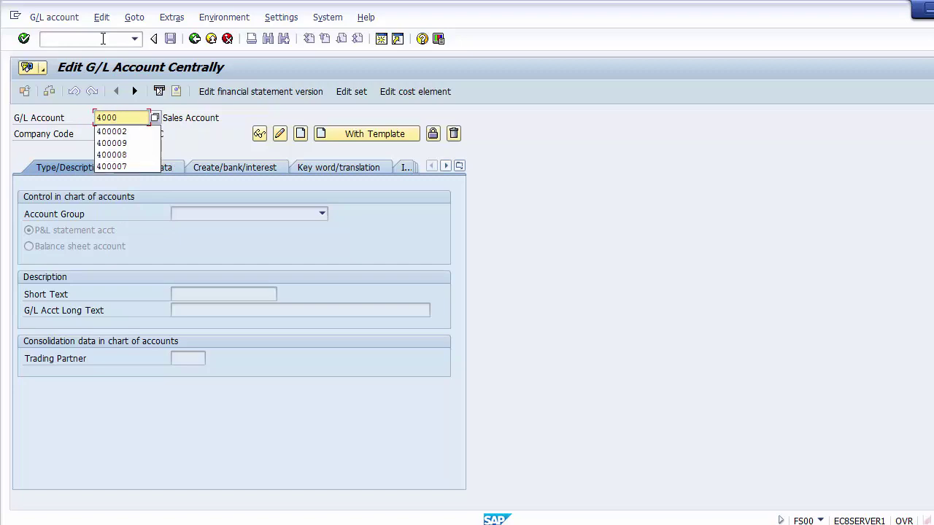
pyautogui.write('10')
pyautogui.press('Return')
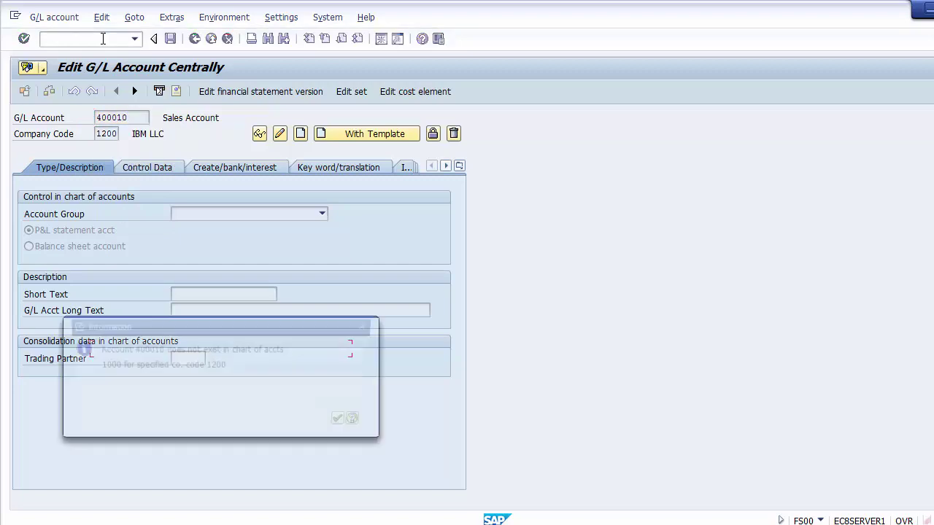
pyautogui.press('Return')
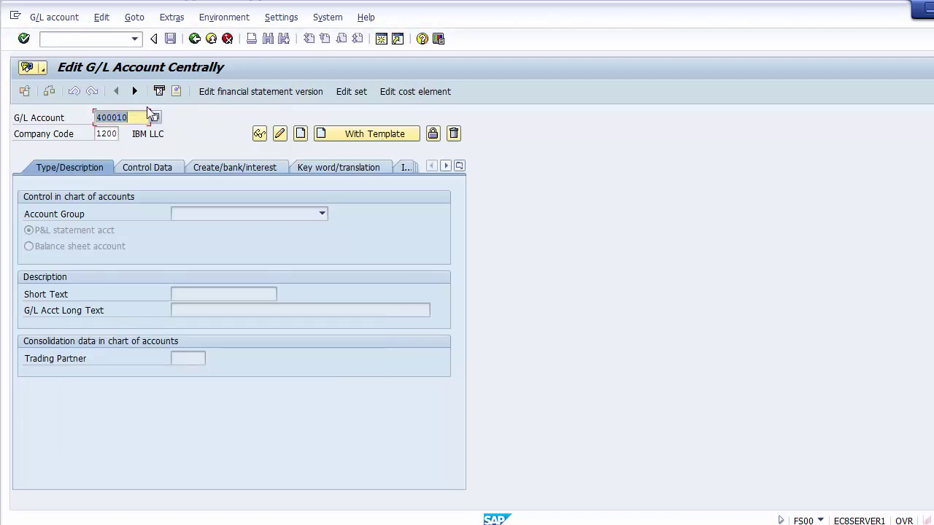
# - Start creating G/L account 400010 as a P&L statement account in the Expenses account group
pyautogui.click(140, 117)
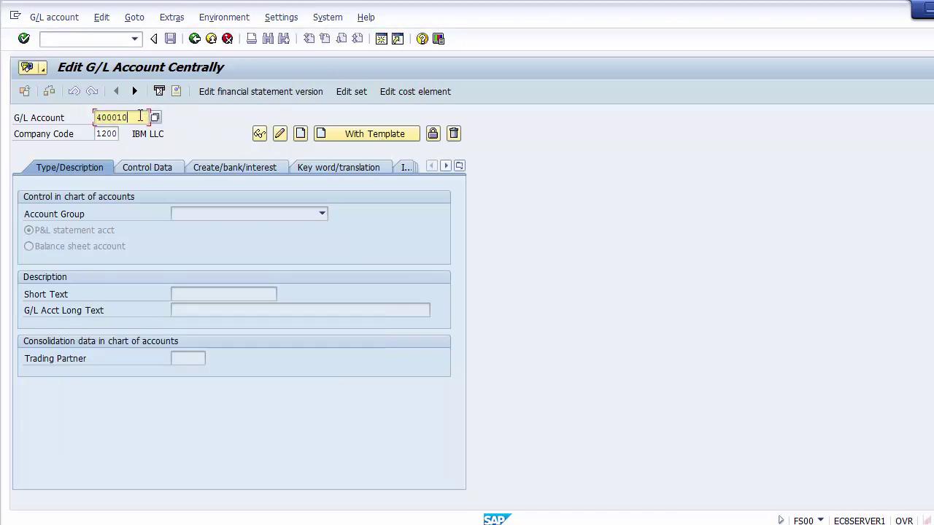
pyautogui.click(302, 136)
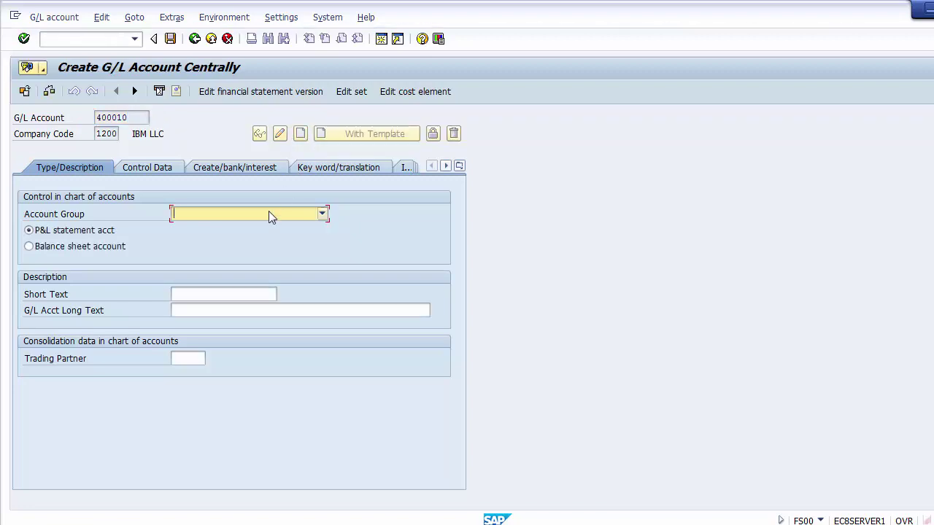
pyautogui.click(322, 214)
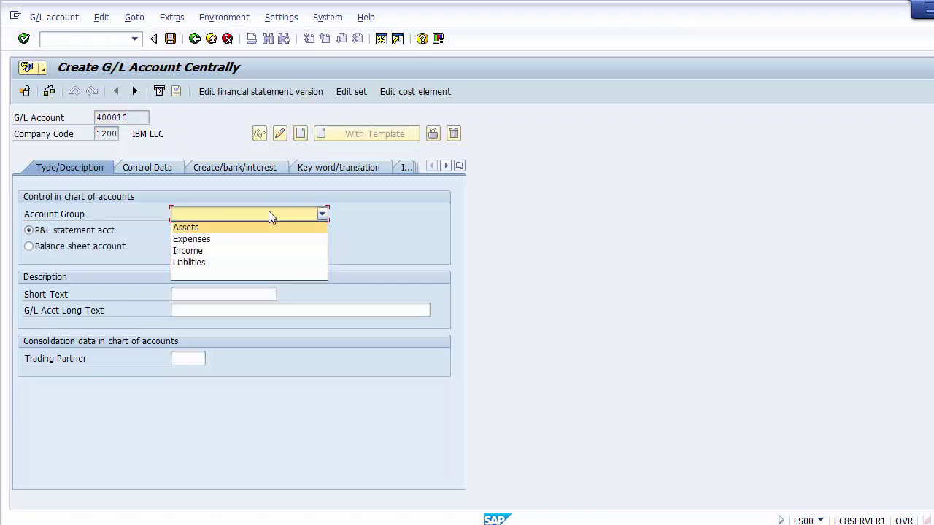
pyautogui.click(237, 241)
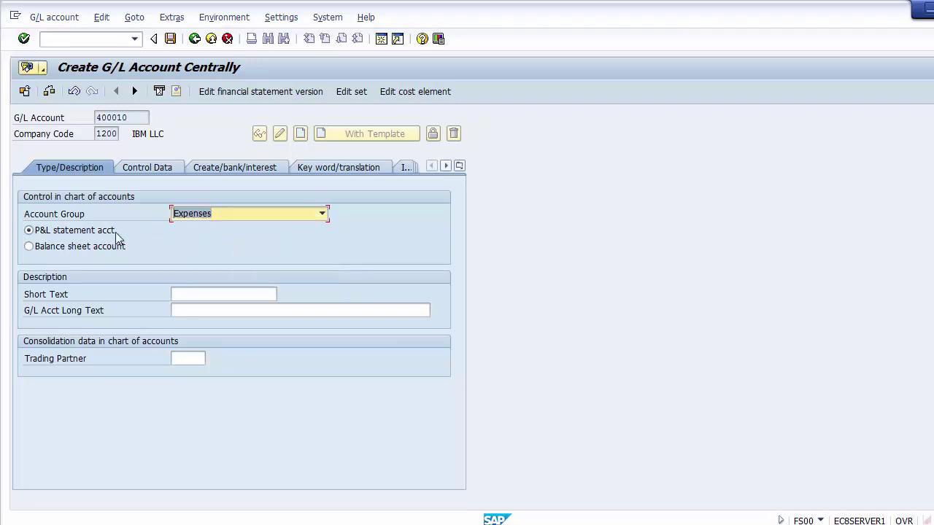
pyautogui.click(117, 235)
# - Give the account the long text "Reconciliation Posting FI CO" and the short text "Reco Posting FI CO"
pyautogui.click(187, 296)
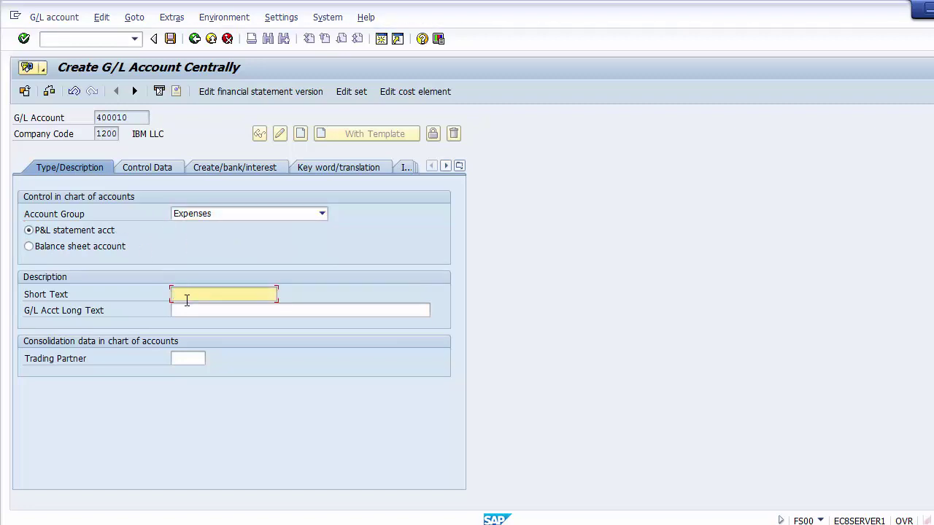
pyautogui.click(188, 309)
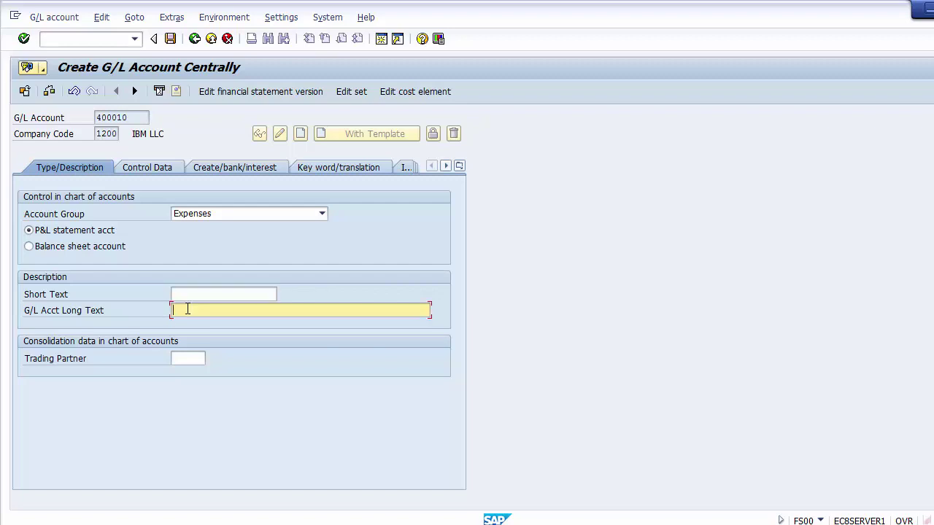
pyautogui.write('Reconciliation Posting FI ')
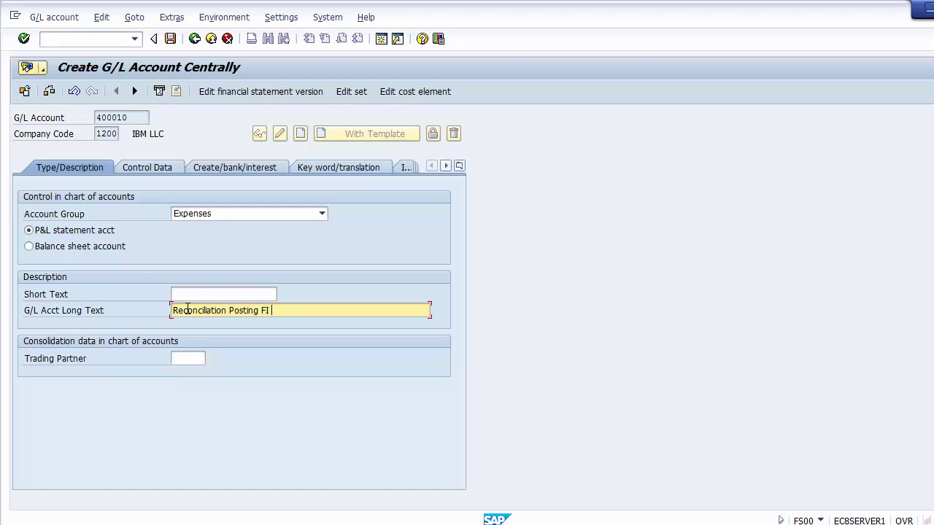
pyautogui.write('CO')
pyautogui.hotkey('ctrl', 'a')
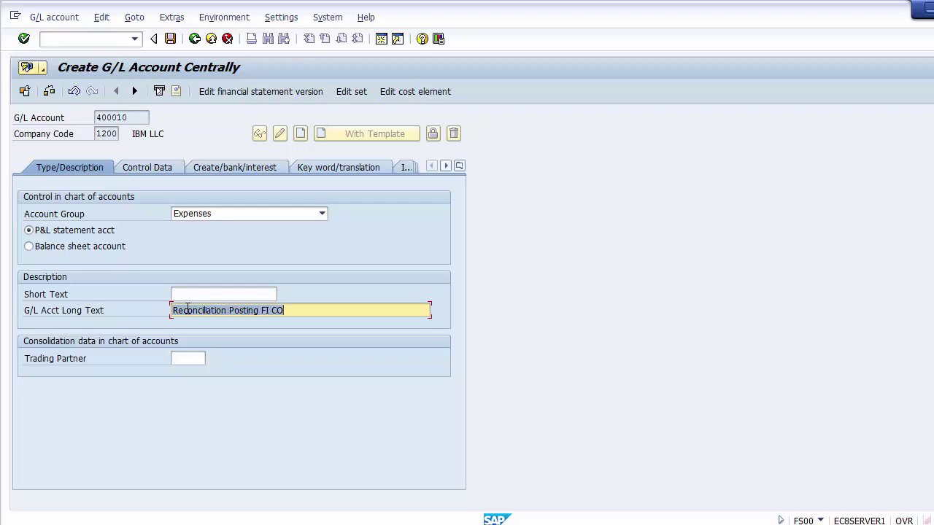
pyautogui.click(178, 293)
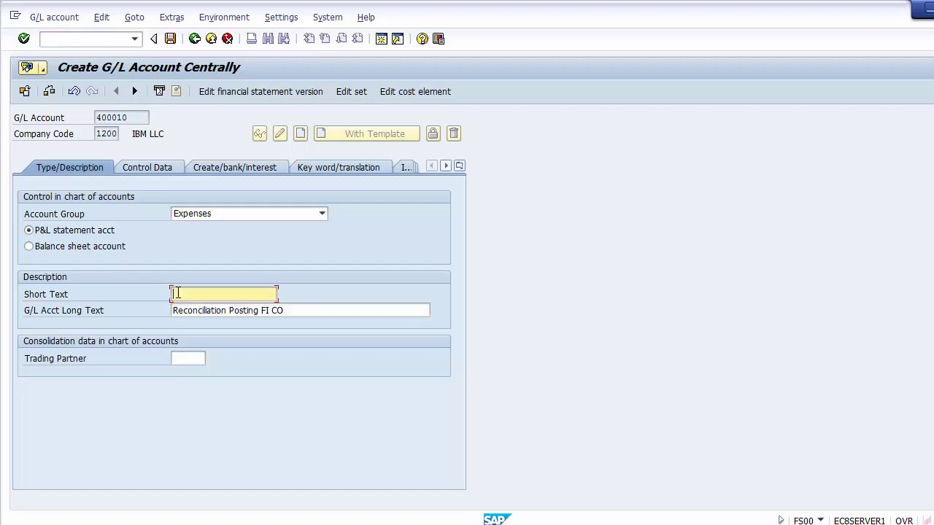
pyautogui.write('Reco Posting FI CO')
# - Enable line item display for the account and set its field status group to G011, Clearing accounts (with settlement per.)
pyautogui.click(145, 168)
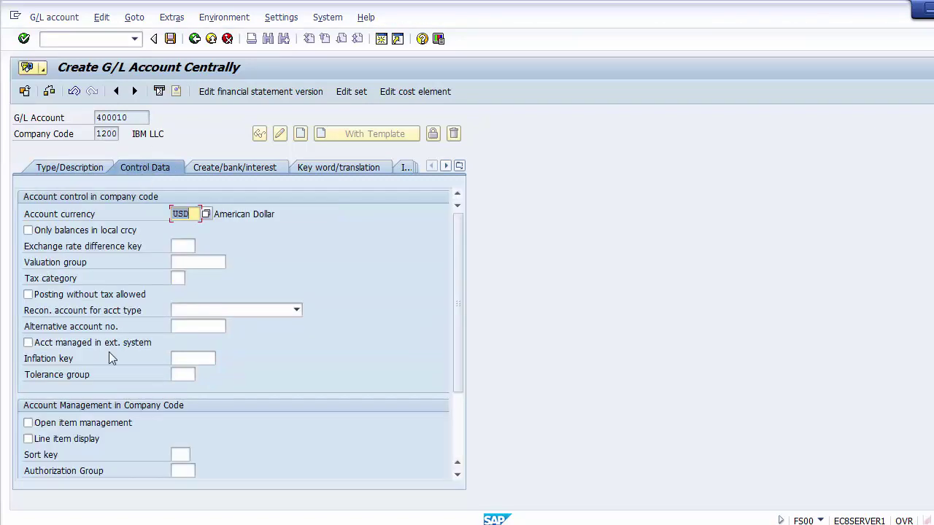
pyautogui.click(65, 443)
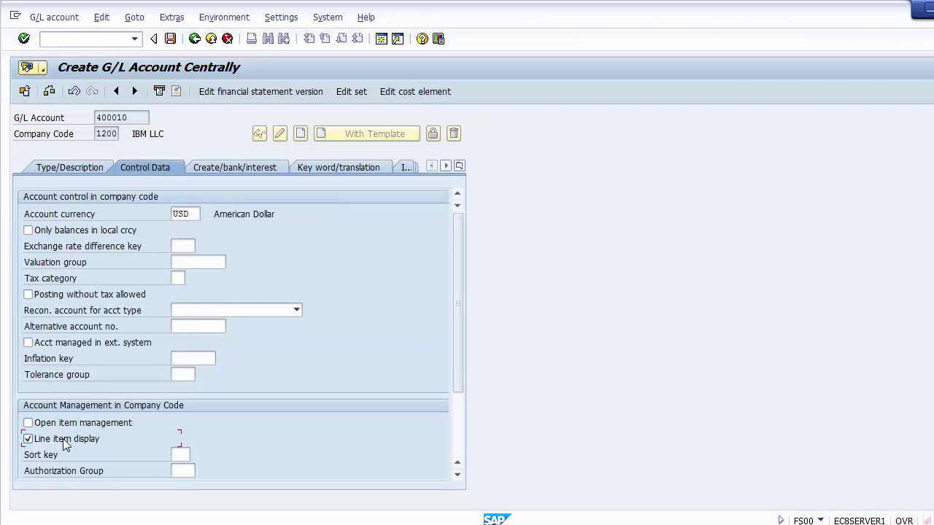
pyautogui.click(216, 169)
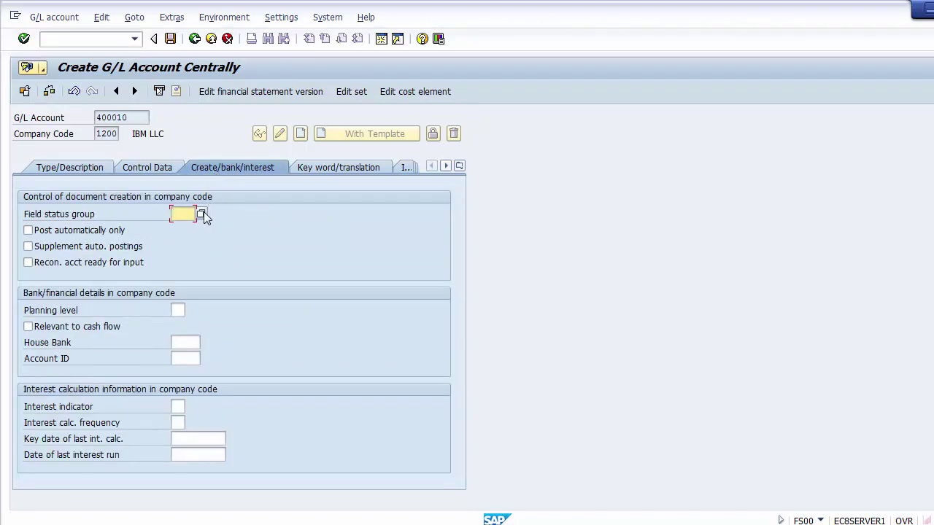
pyautogui.click(201, 213)
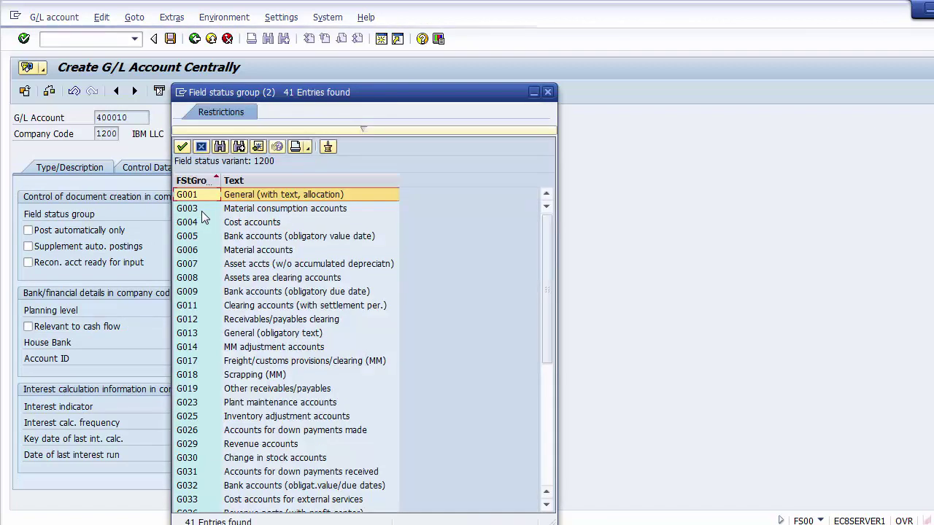
pyautogui.click(258, 310)
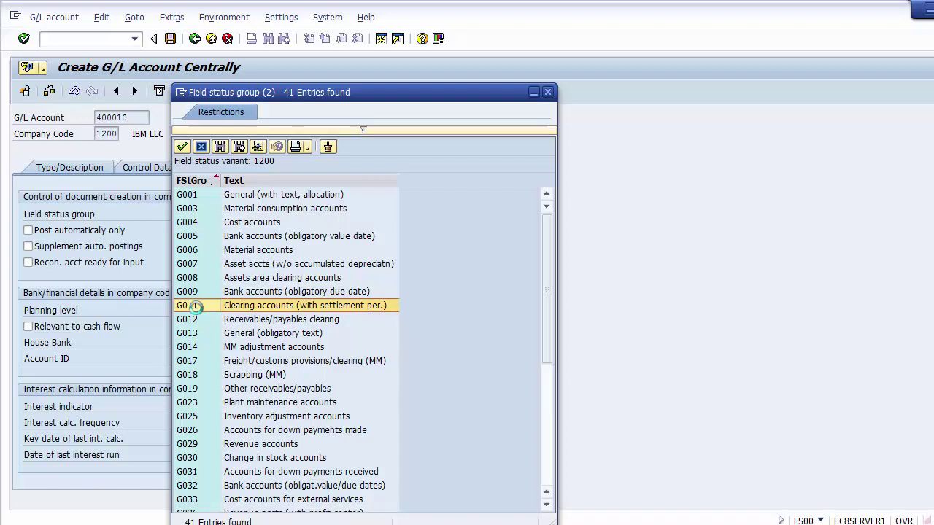
pyautogui.doubleClick(191, 305)
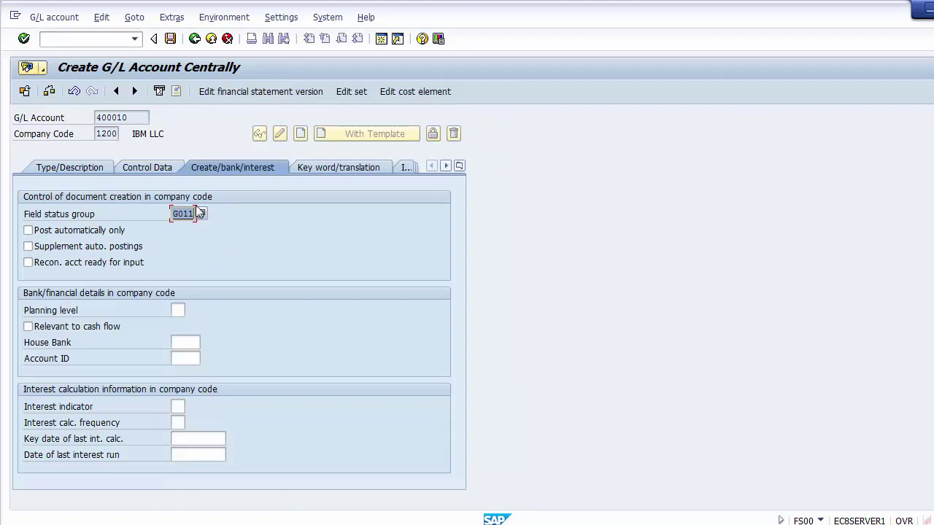
# - Save G/L account 400010, accepting the sort indicator warning, and leave G/L account maintenance
pyautogui.click(170, 40)
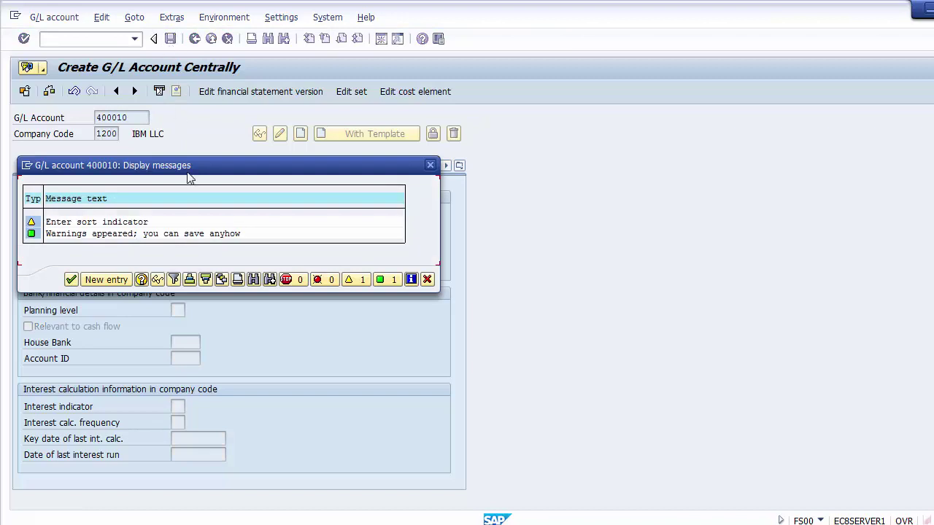
pyautogui.click(71, 281)
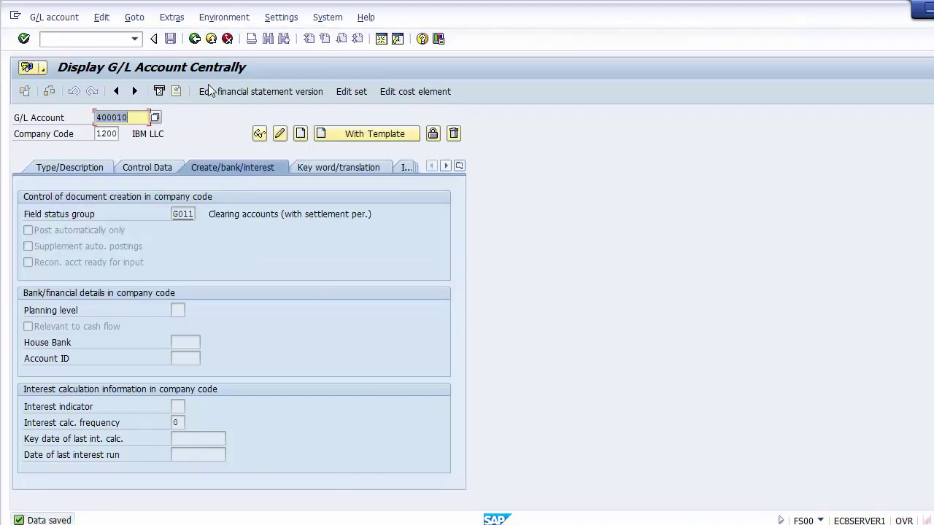
pyautogui.click(211, 39)
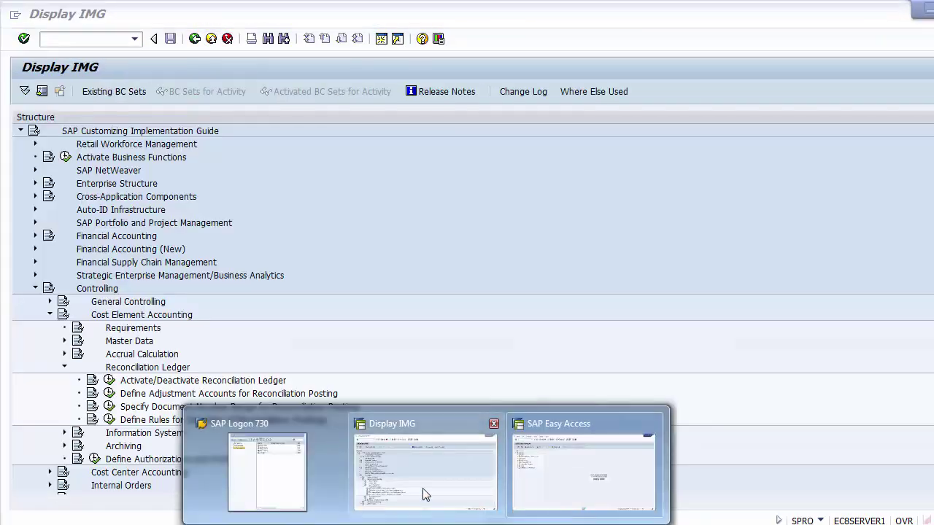
# - Return to the IMG session and open Maintain Clearing Accounts for Business Area/Functional Area for chart of accounts 1000
pyautogui.click(423, 488)
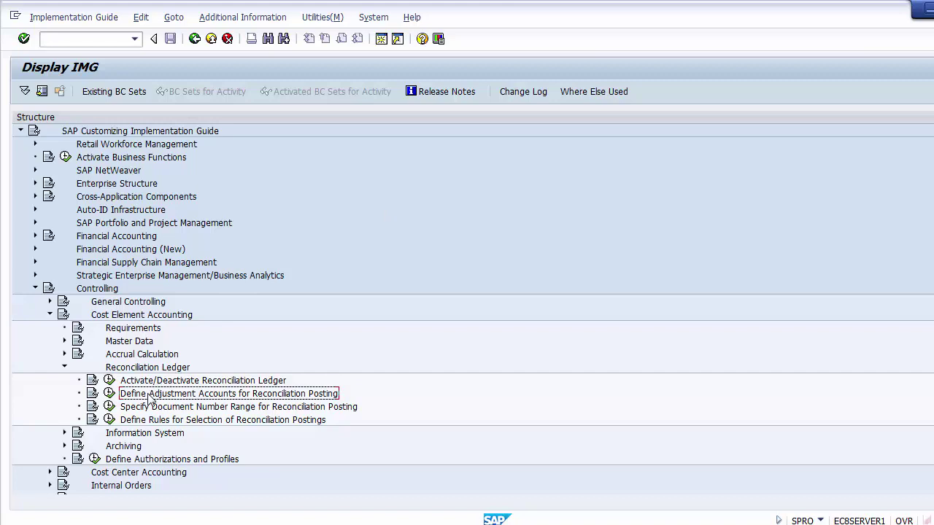
pyautogui.click(109, 395)
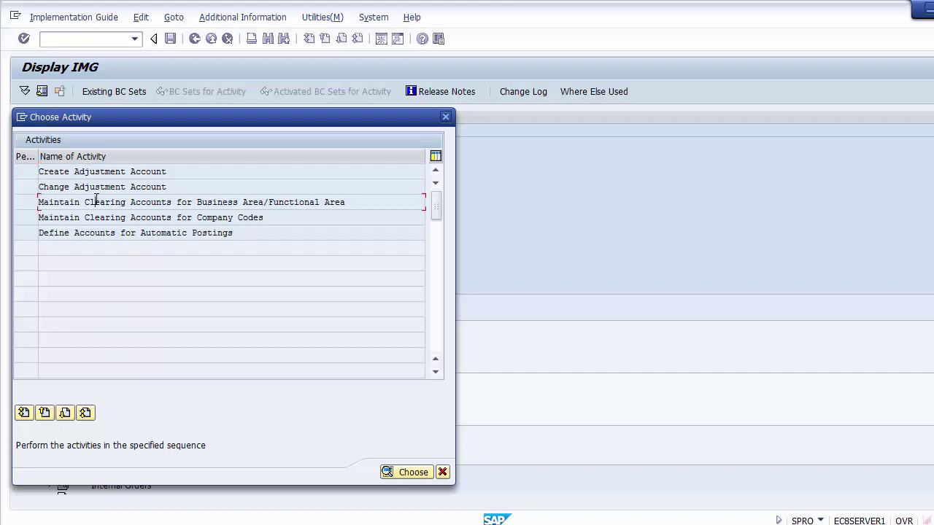
pyautogui.doubleClick(59, 204)
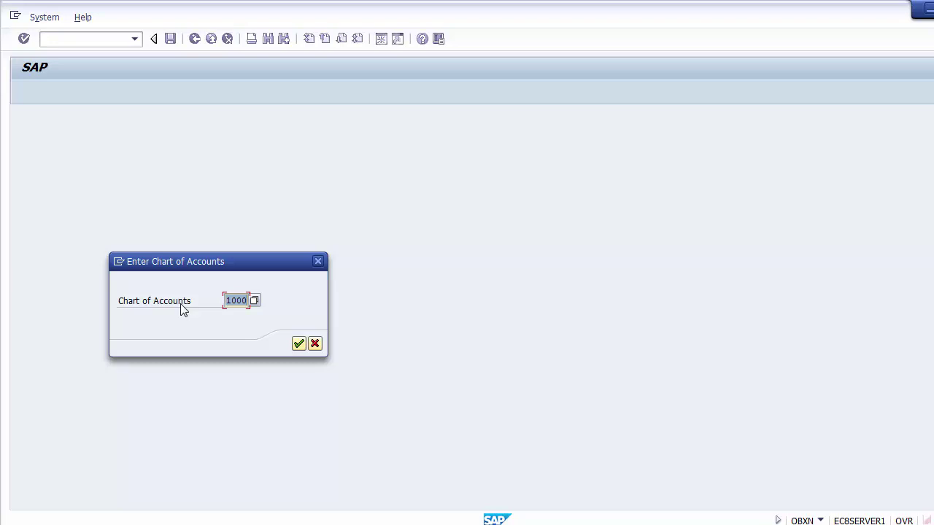
pyautogui.press('Return')
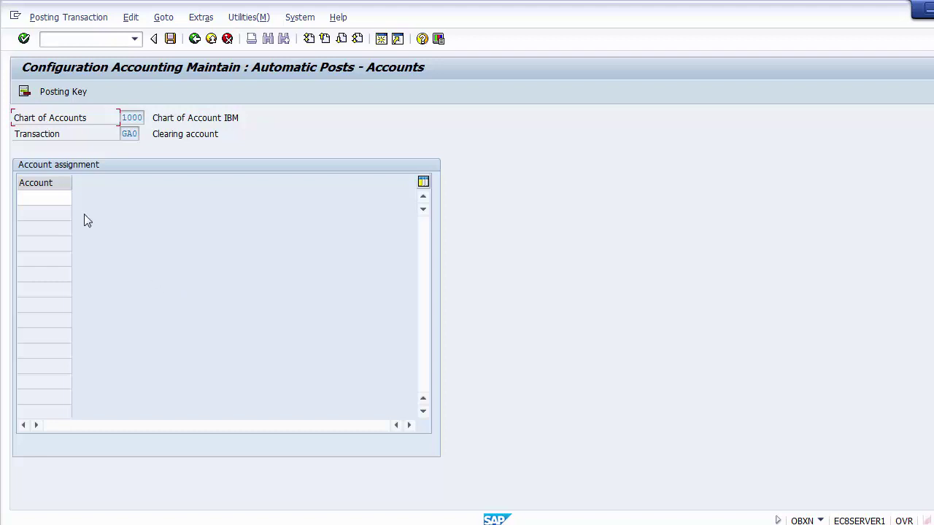
# - Look up the G/L accounts of company code 1200 and assign 400010 as the account for clearing transaction GA0
pyautogui.click(55, 197)
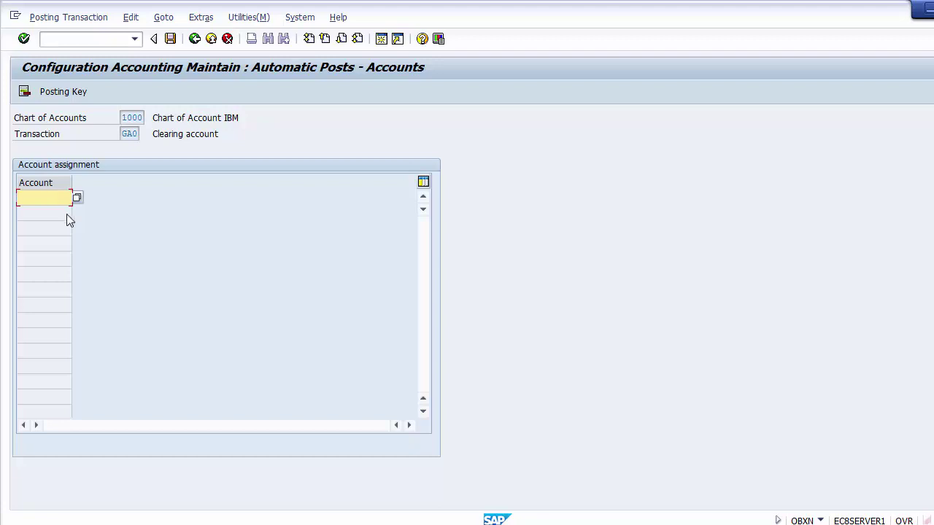
pyautogui.press('Return')
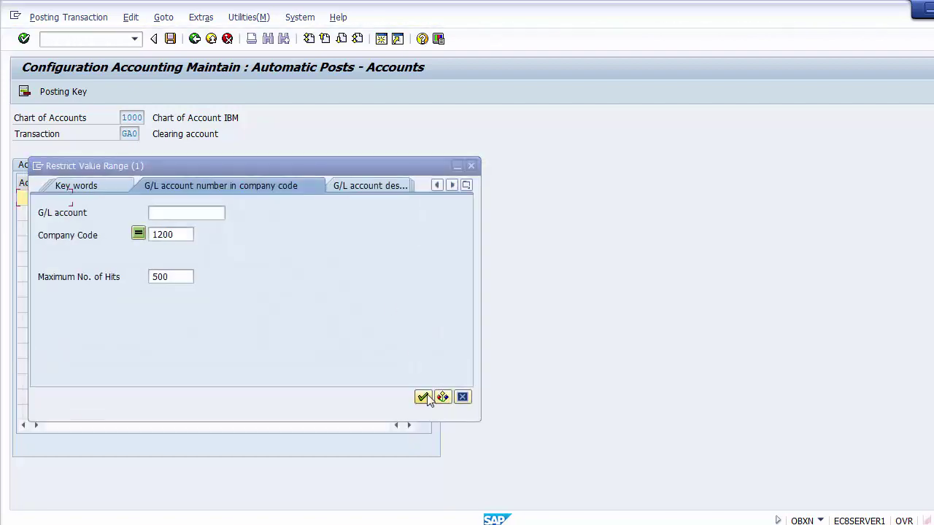
pyautogui.click(423, 398)
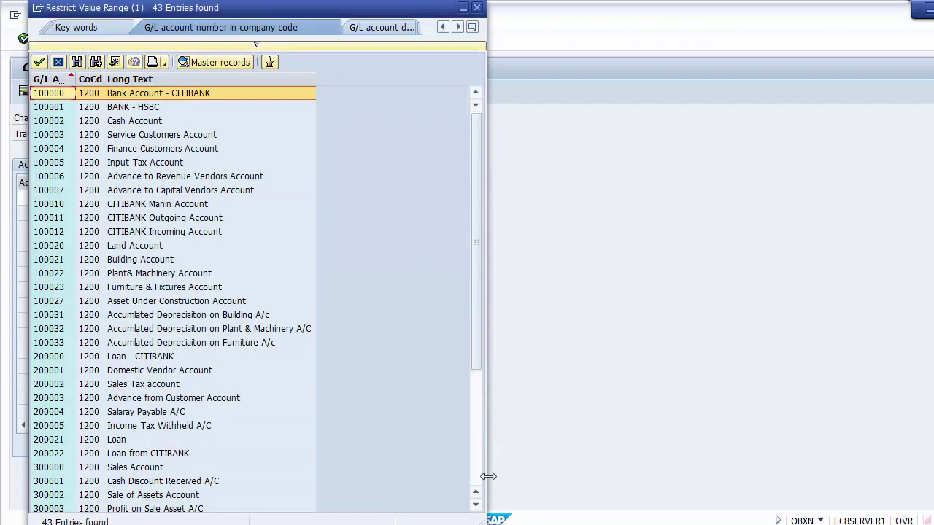
pyautogui.click(479, 479)
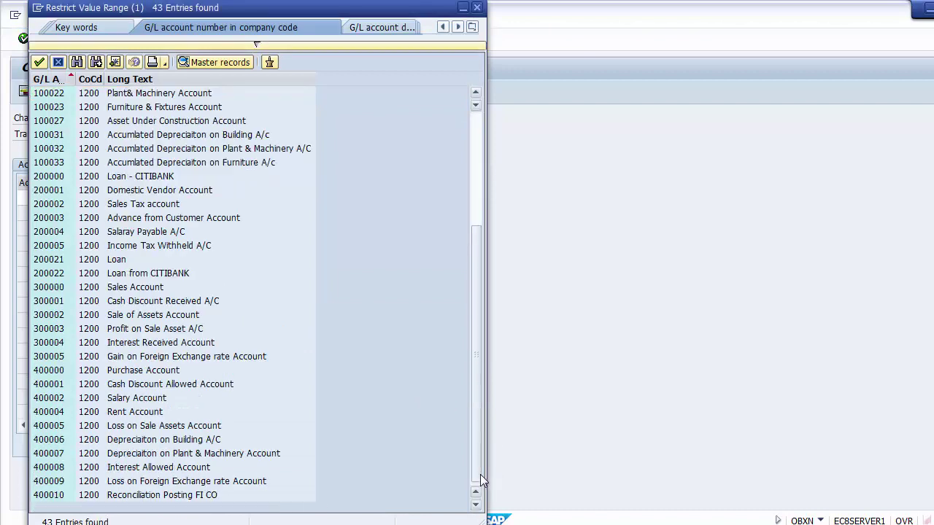
pyautogui.click(205, 496)
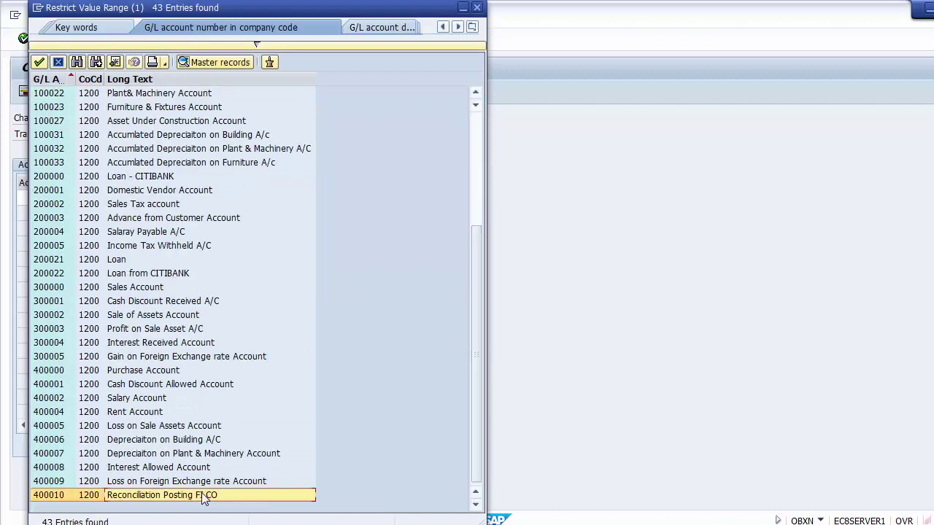
pyautogui.doubleClick(153, 496)
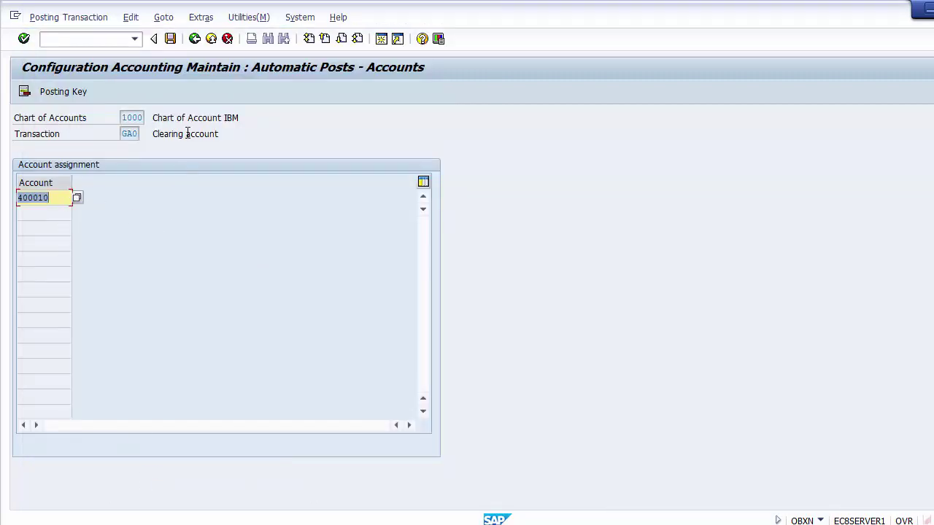
# - Save the clearing account assignment under the FICO Configurations customizing request and return to the activity list
pyautogui.click(169, 39)
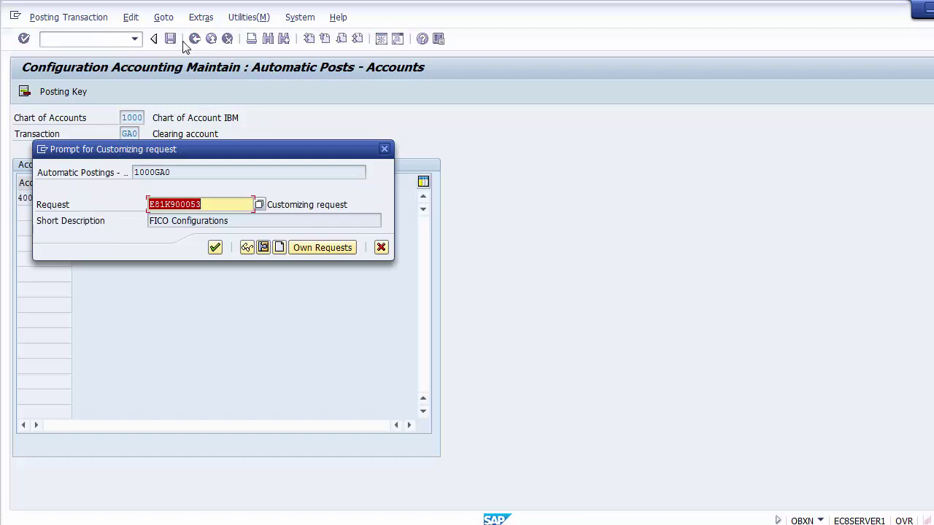
pyautogui.click(215, 248)
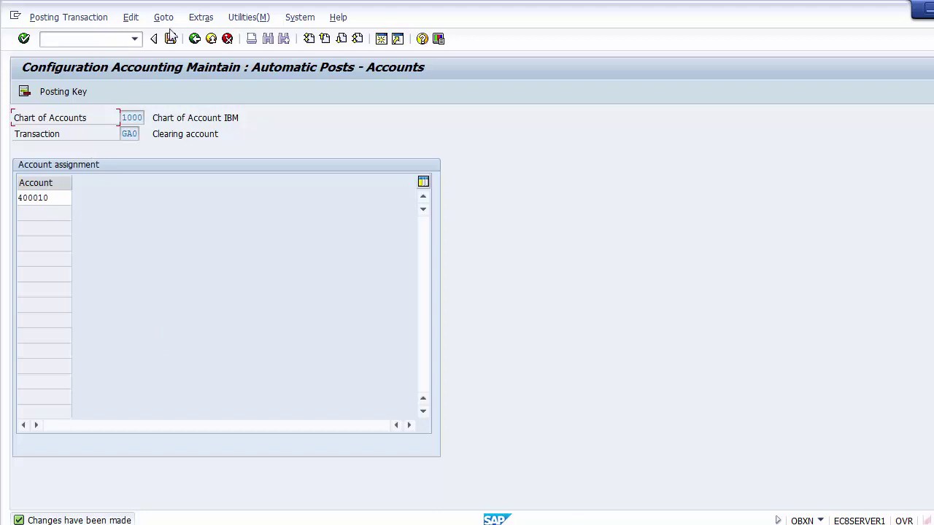
pyautogui.click(194, 40)
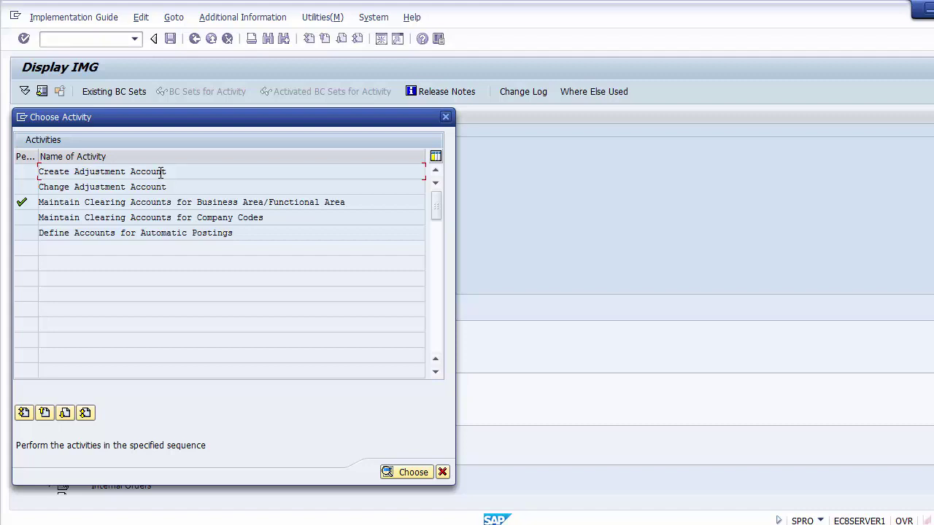
# - Look through the activities for automatic posting accounts, company code clearing accounts and creating an adjustment account
pyautogui.doubleClick(146, 232)
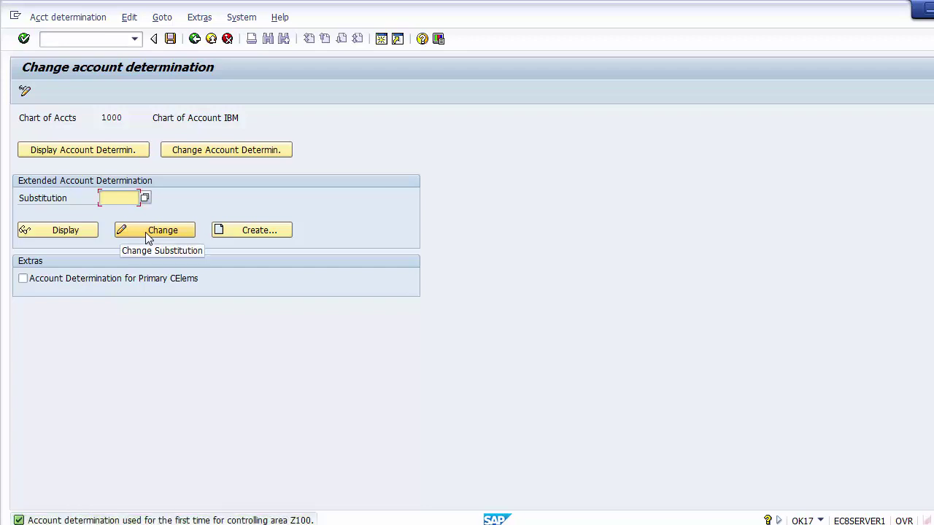
pyautogui.click(195, 38)
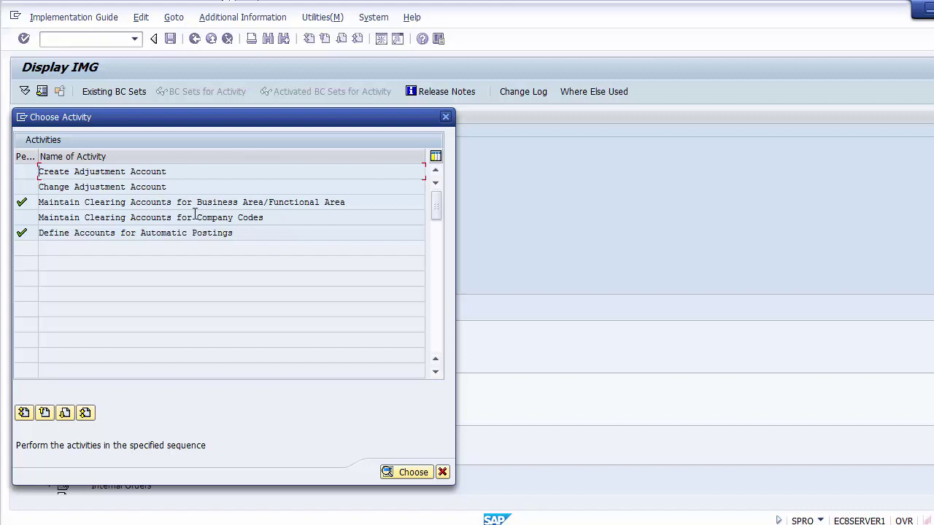
pyautogui.doubleClick(165, 217)
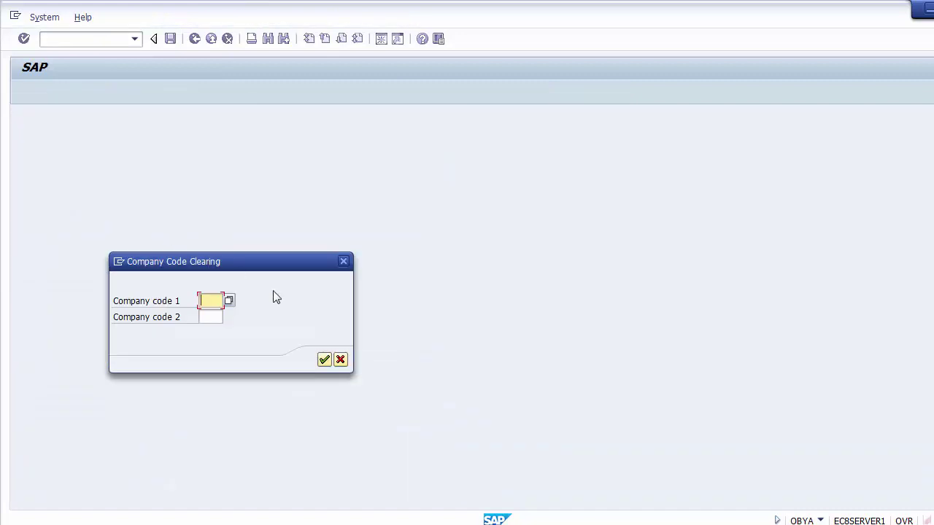
pyautogui.click(341, 360)
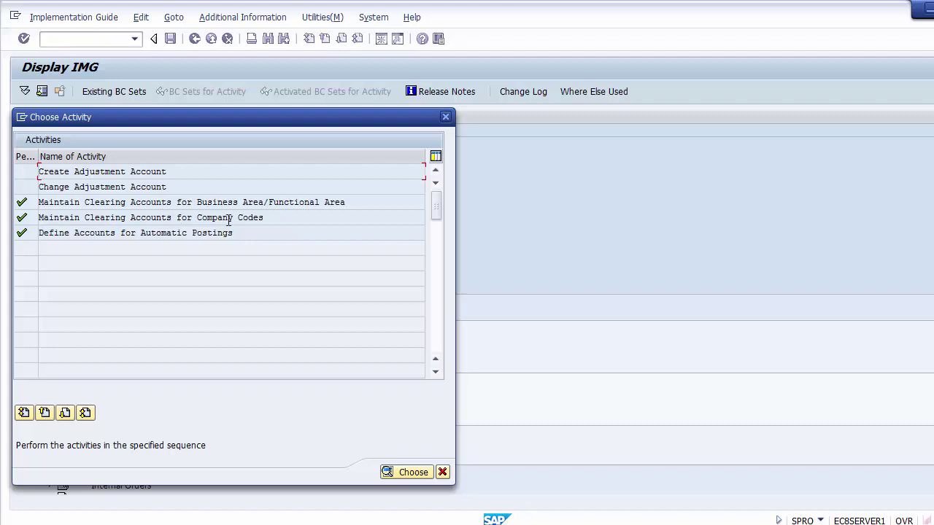
pyautogui.doubleClick(113, 174)
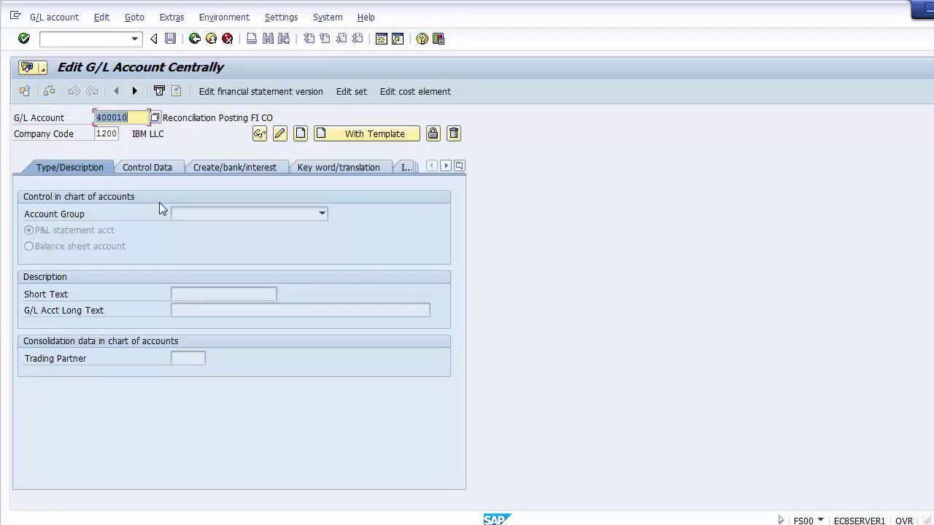
pyautogui.click(195, 38)
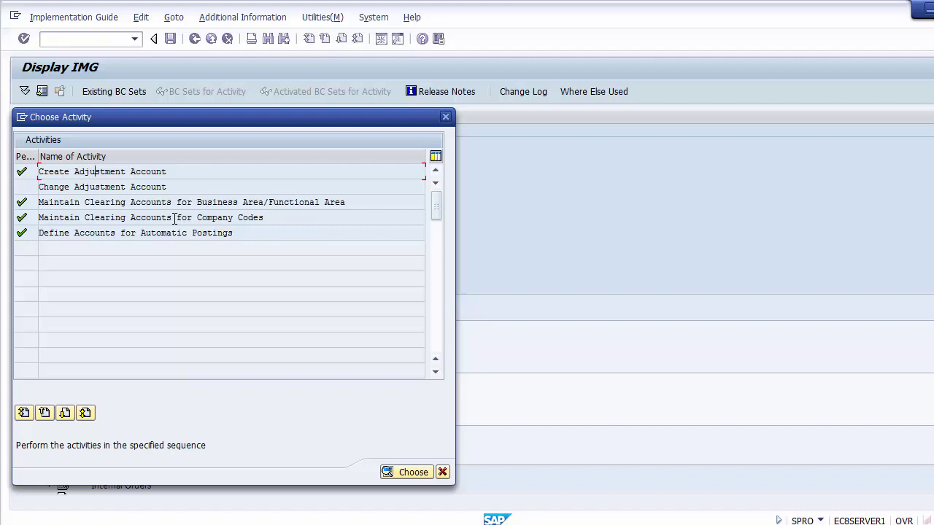
# - In Define Accounts for Automatic Postings, base account determination on the CO Transaction and save the rule under the FICO Configurations request
pyautogui.doubleClick(86, 232)
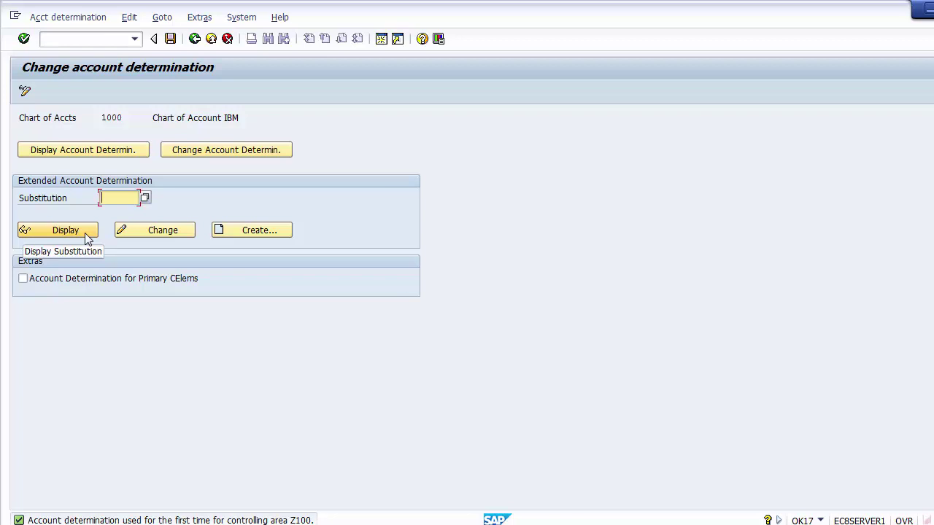
pyautogui.click(216, 155)
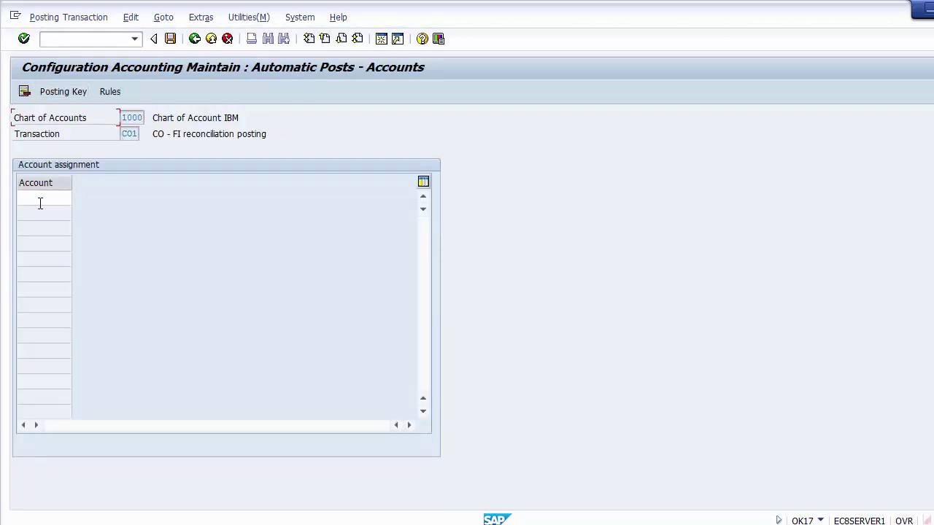
pyautogui.click(108, 91)
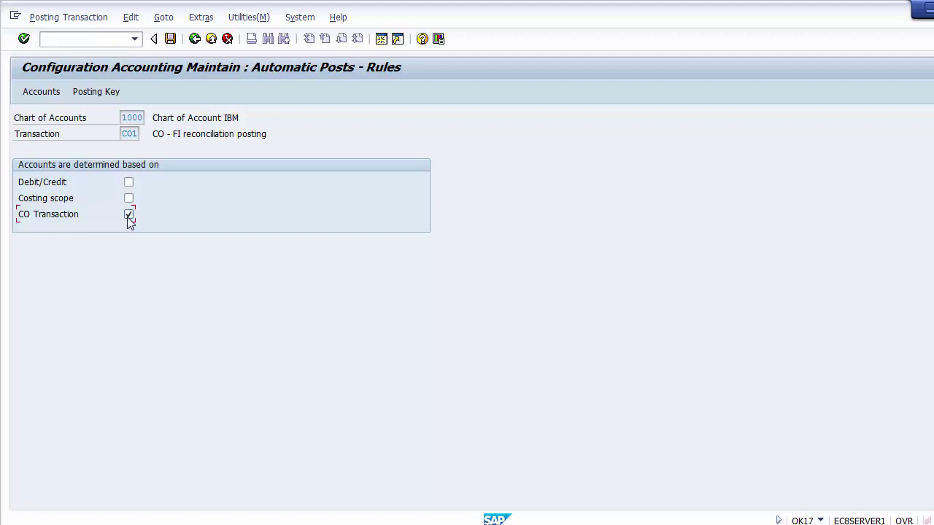
pyautogui.click(40, 91)
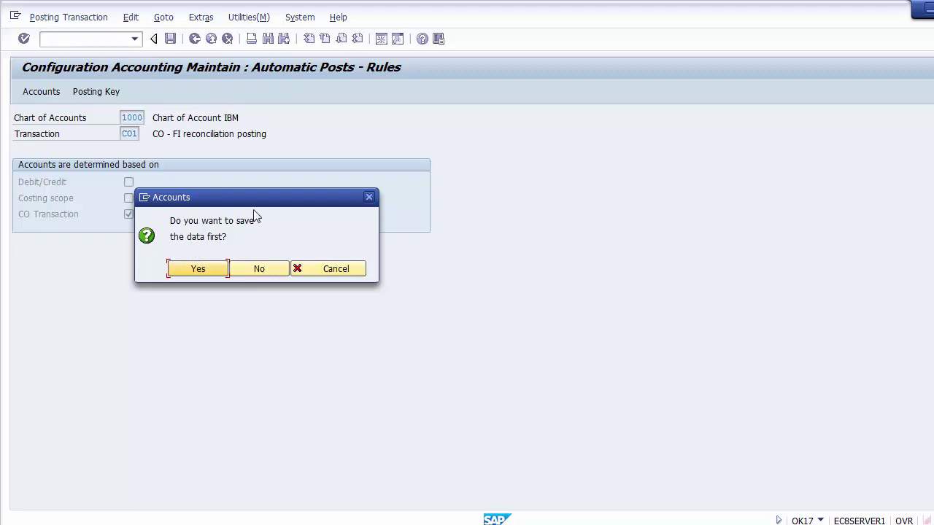
pyautogui.click(203, 270)
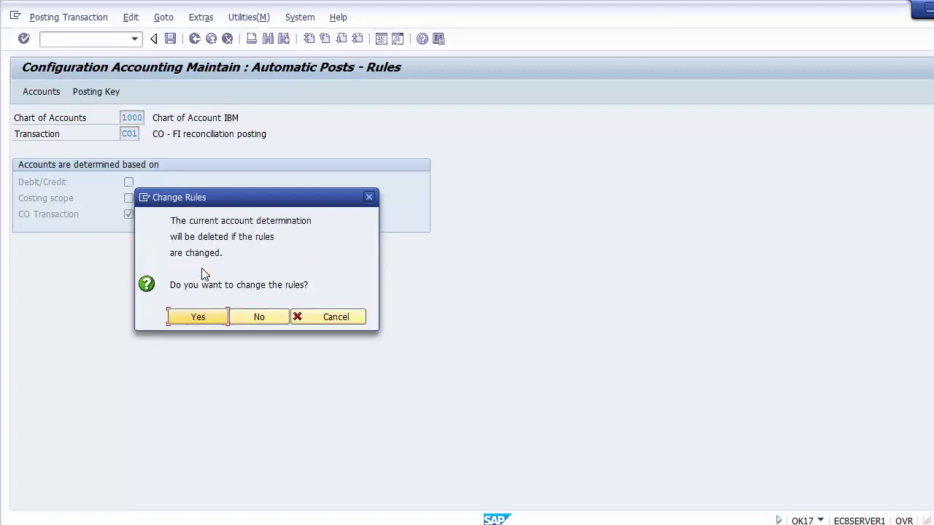
pyautogui.click(200, 319)
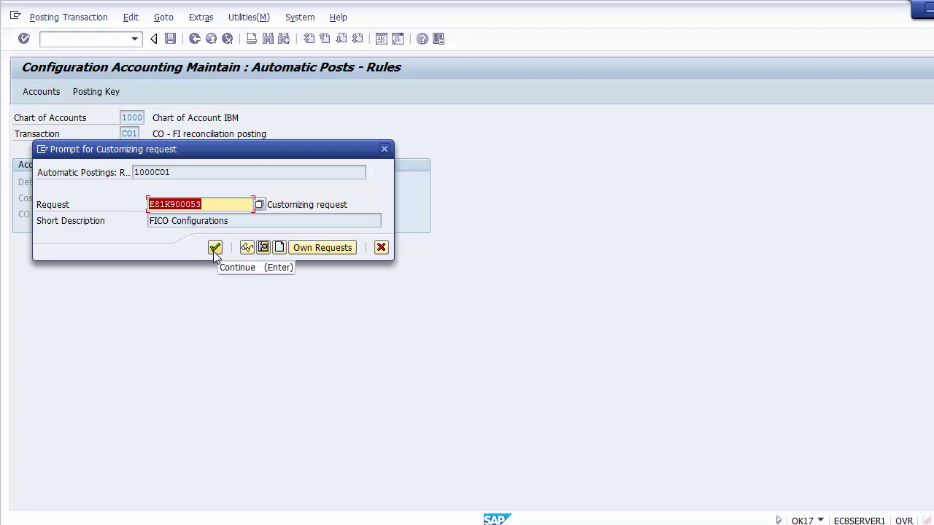
pyautogui.click(214, 249)
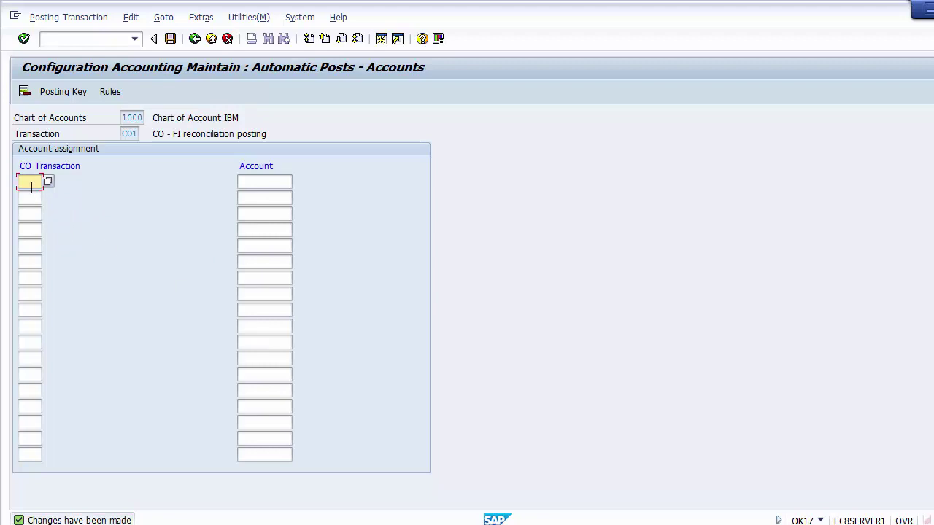
# - Enter 400010 as the account in the first row of the account assignment for CO-FI reconciliation posting
pyautogui.click(30, 262)
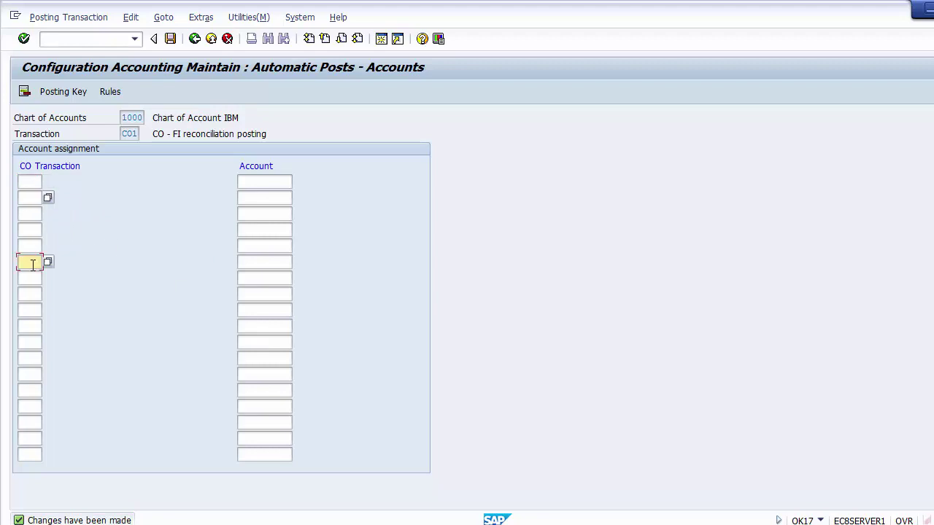
pyautogui.click(272, 182)
pyautogui.click(270, 198)
pyautogui.click(270, 214)
pyautogui.click(269, 229)
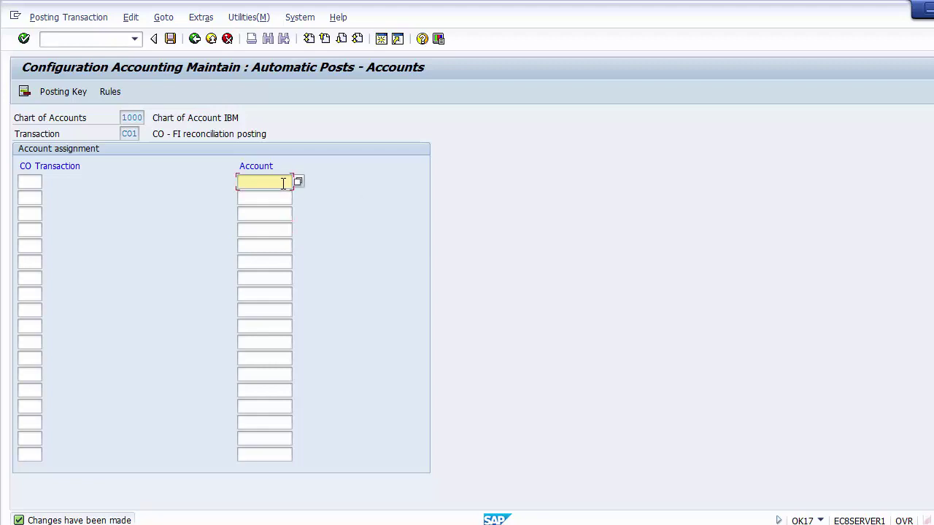
pyautogui.write('400010')
# - Look up the business transactions and assign KAZI, Actual cost center accrual, as the CO transaction of the first row
pyautogui.click(30, 183)
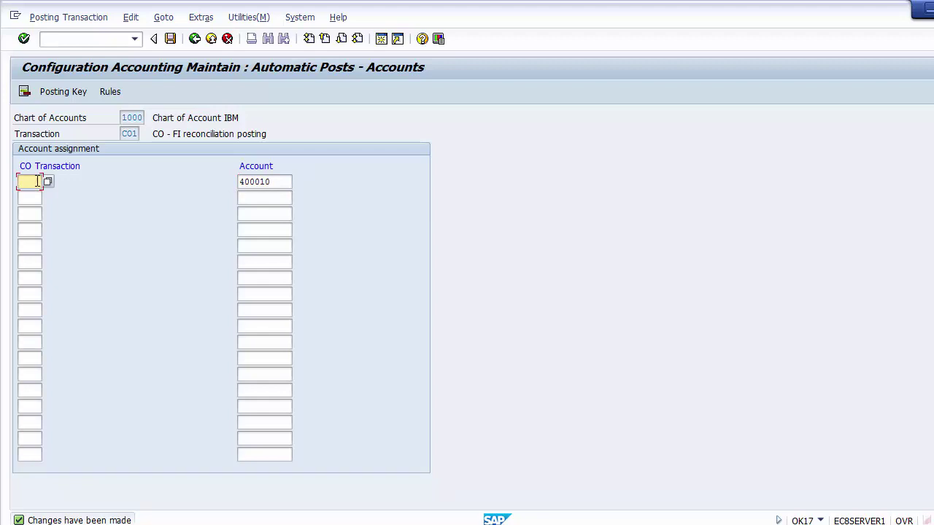
pyautogui.click(48, 182)
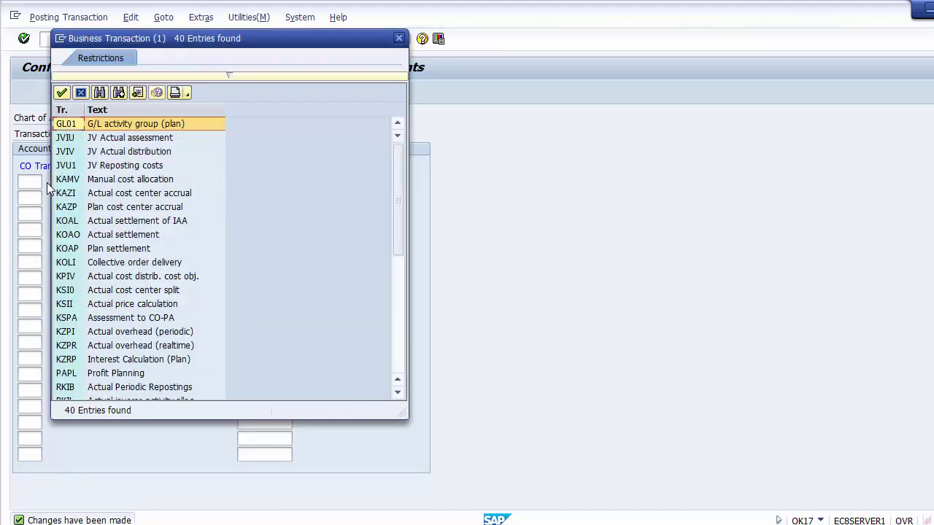
pyautogui.click(108, 208)
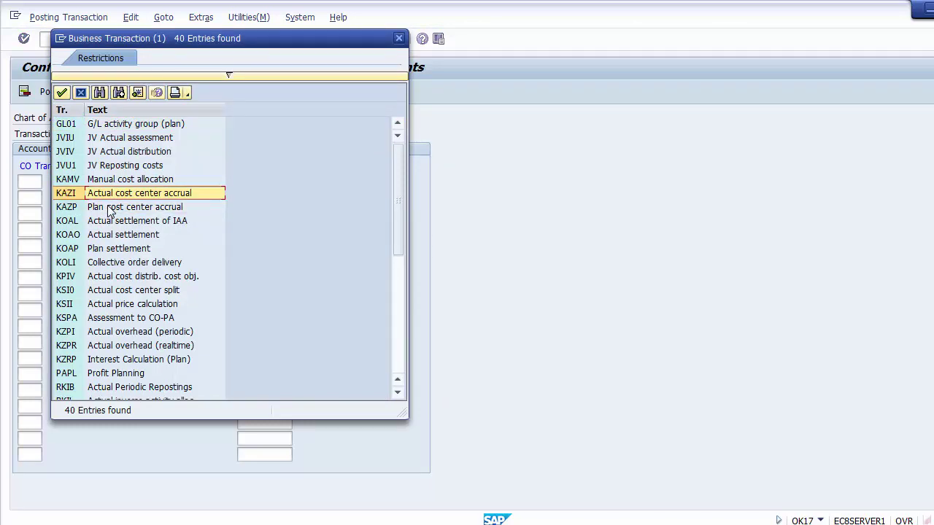
pyautogui.press('Down')
pyautogui.press('Down')
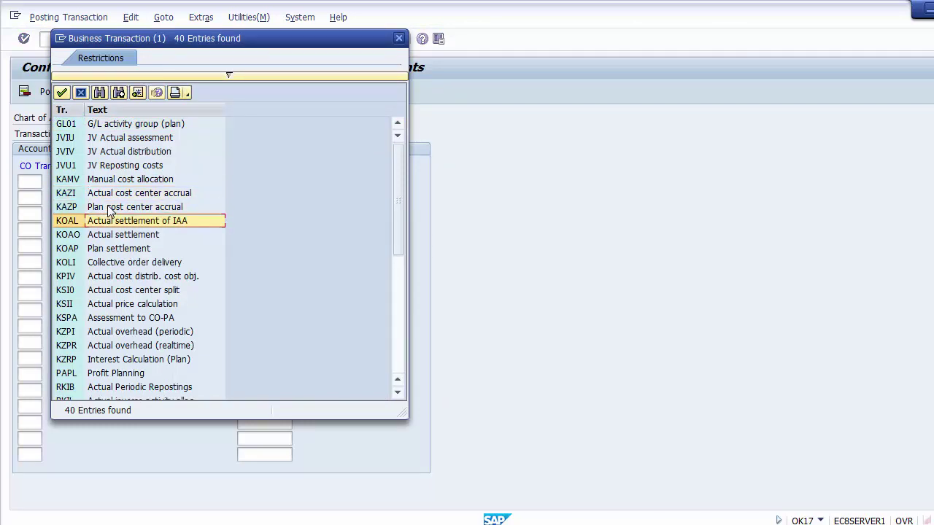
pyautogui.press('Up')
pyautogui.press('Up')
pyautogui.press('Up')
pyautogui.press('Down')
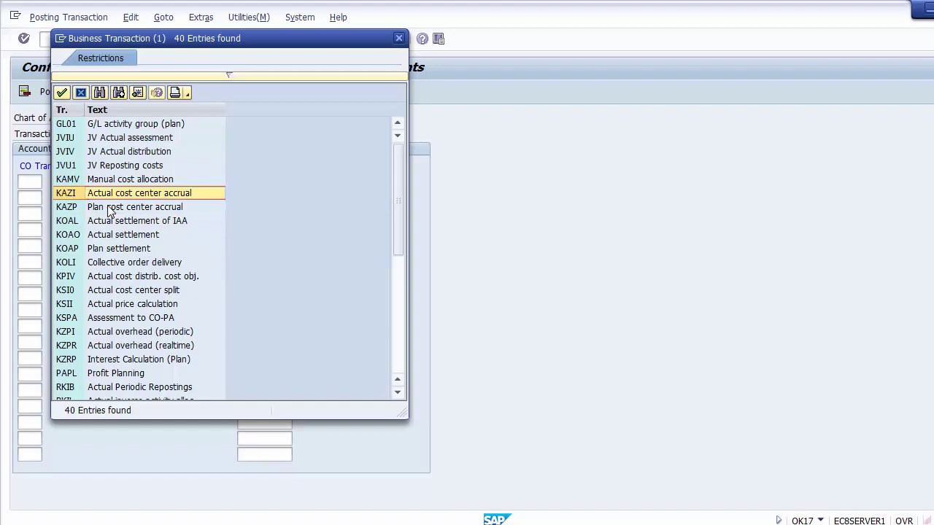
pyautogui.press('Return')
pyautogui.doubleClick(33, 184)
# - Choose KOAO, Actual settlement, and KOAL, Actual settlement of IAA, as the CO transactions of the second and third rows
pyautogui.click(33, 197)
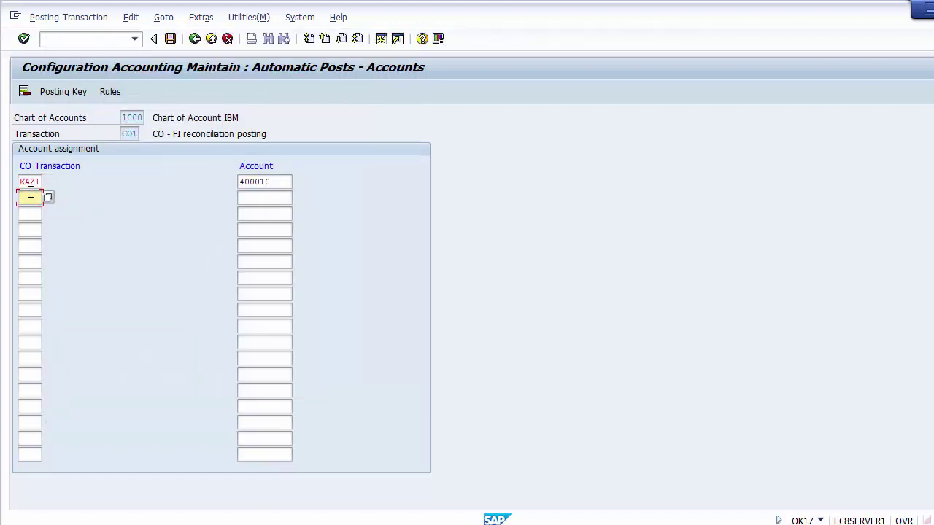
pyautogui.click(48, 199)
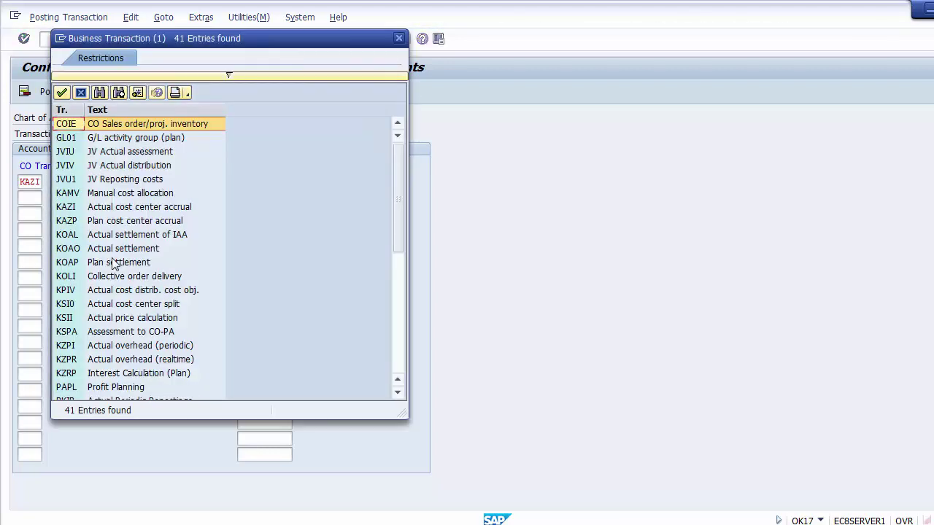
pyautogui.doubleClick(82, 248)
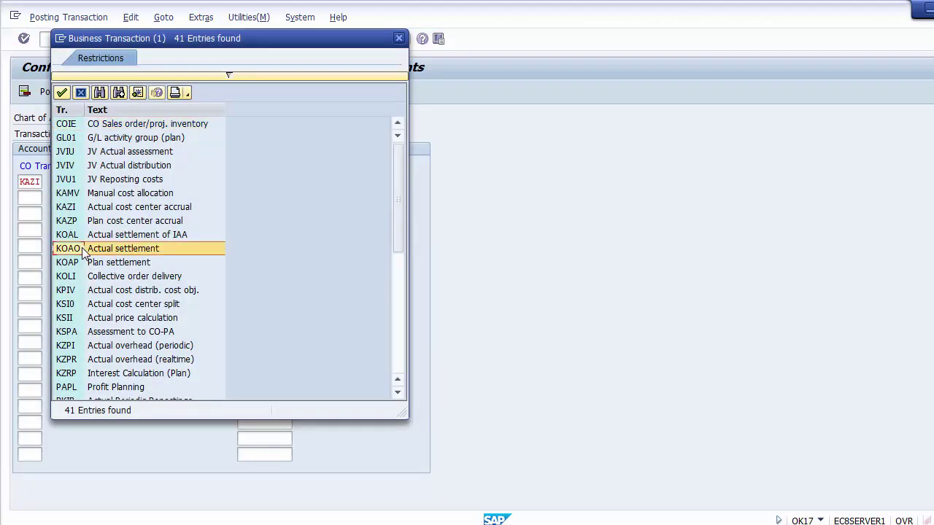
pyautogui.click(33, 214)
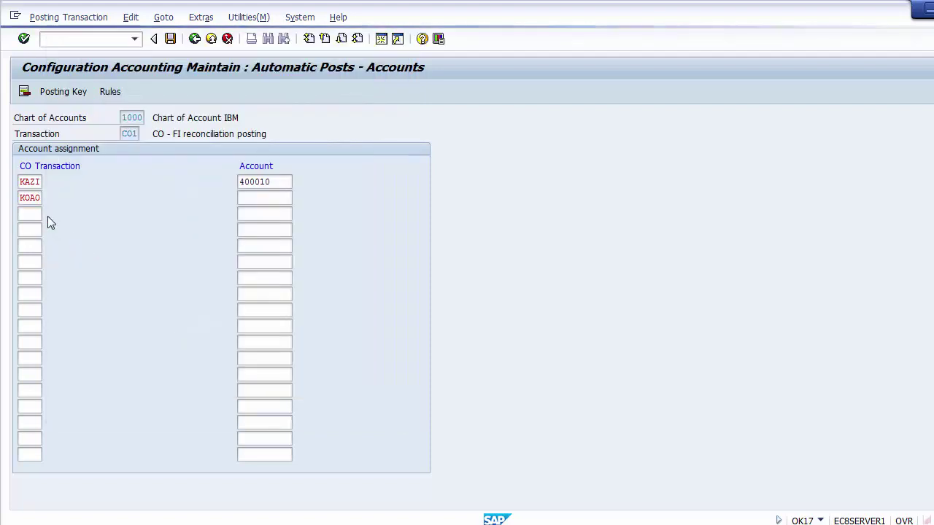
pyautogui.click(47, 216)
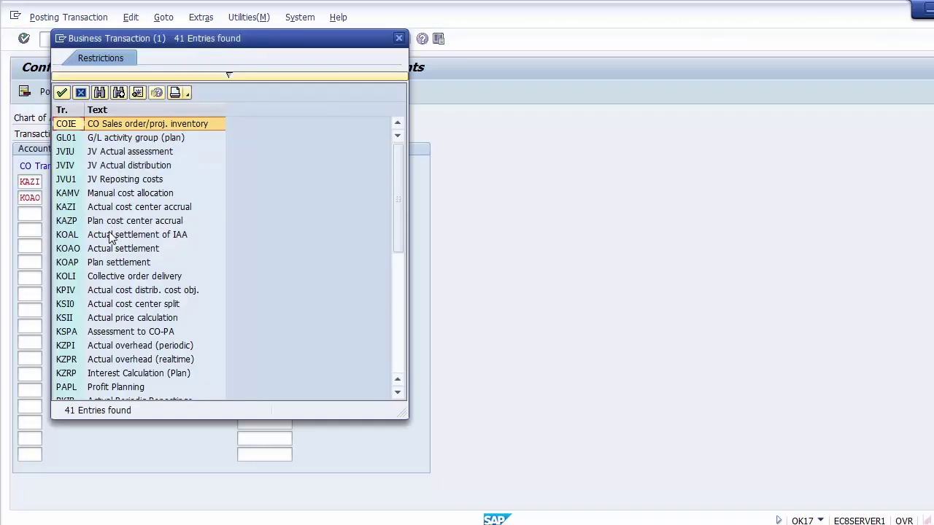
pyautogui.click(108, 234)
pyautogui.doubleClick(66, 235)
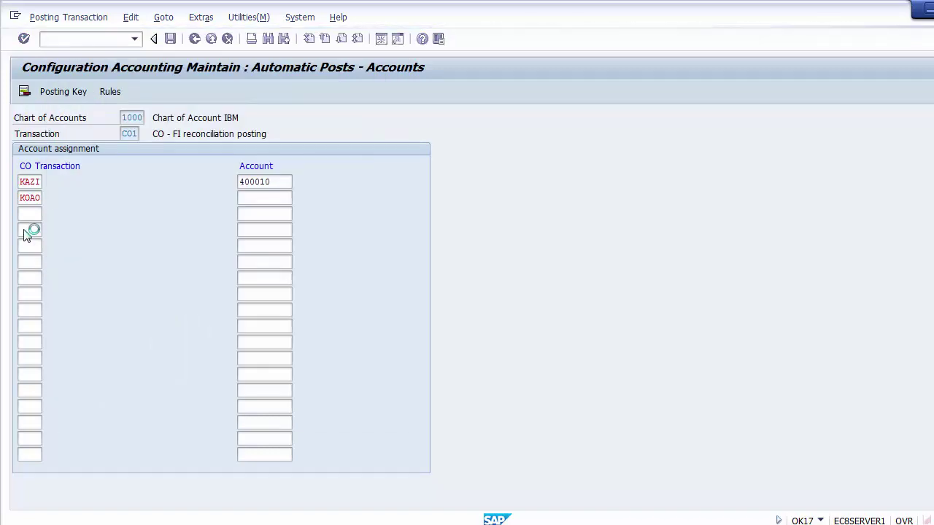
# - Choose KOAO, Actual settlement, as the CO transaction of the fourth row as well
pyautogui.click(41, 229)
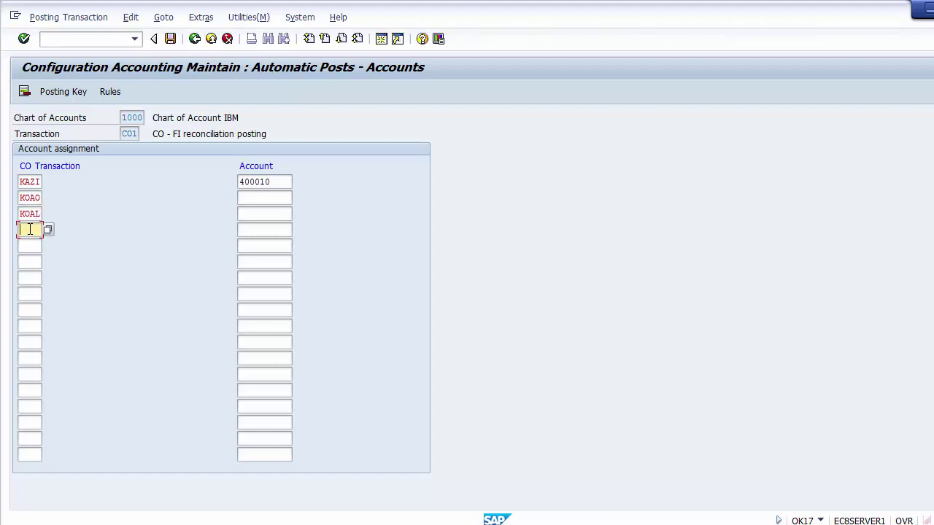
pyautogui.click(48, 230)
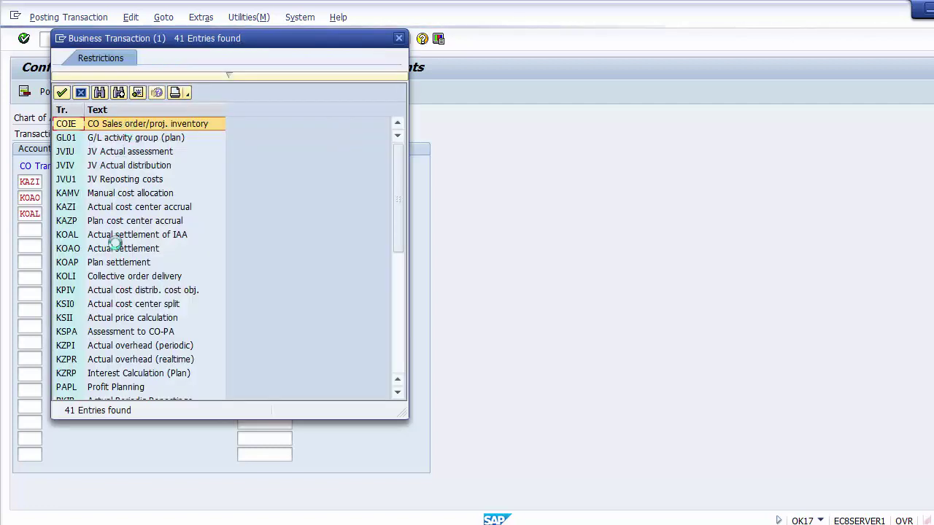
pyautogui.click(128, 250)
pyautogui.doubleClick(128, 249)
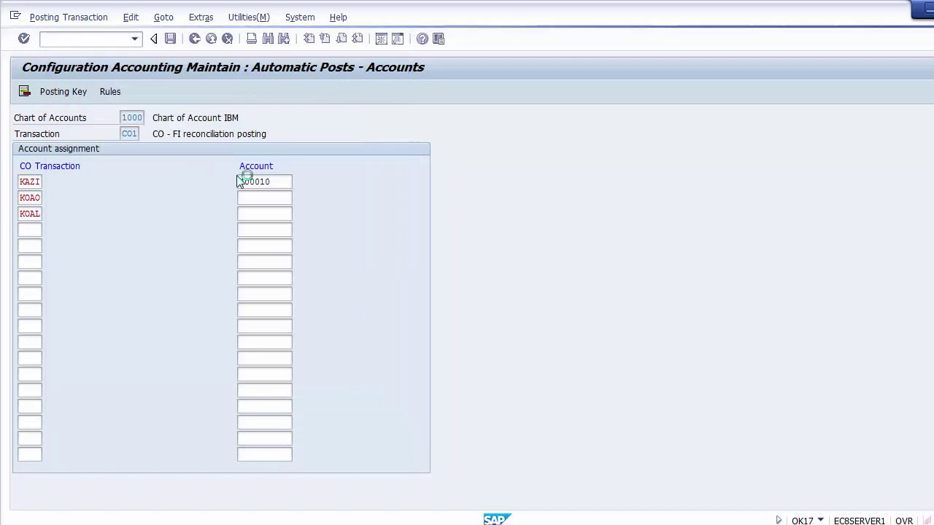
# - Copy account 400010 from the KAZI row into the account fields of the three rows below it
pyautogui.click(269, 197)
pyautogui.click(269, 213)
pyautogui.click(268, 229)
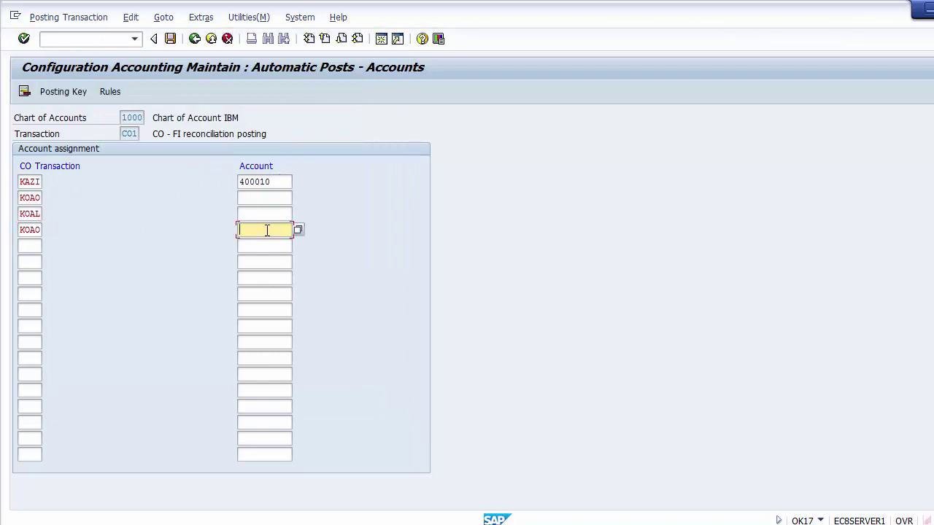
pyautogui.click(270, 196)
pyautogui.click(285, 181)
pyautogui.moveTo(284, 181); pyautogui.dragTo(230, 182)
pyautogui.hotkey('ctrl', 'c')
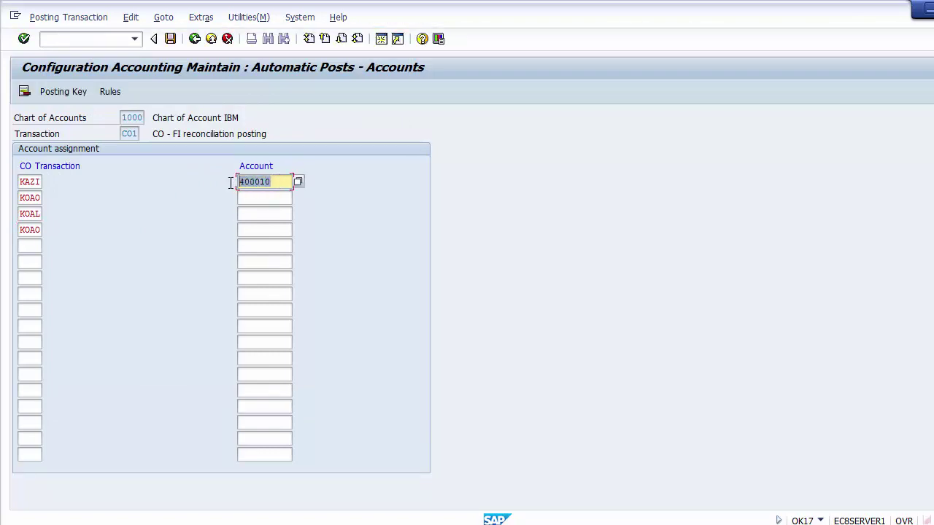
pyautogui.click(249, 195)
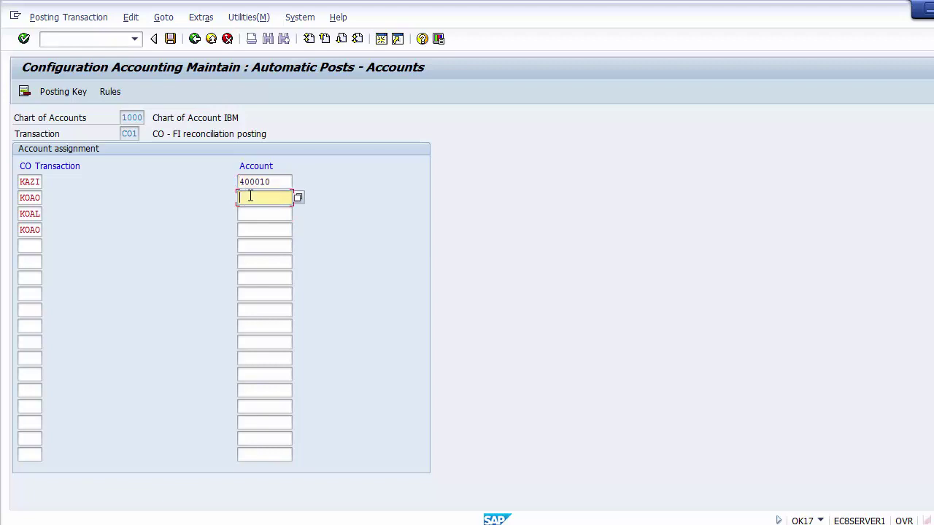
pyautogui.hotkey('ctrl', 'v')
pyautogui.click(252, 211)
pyautogui.hotkey('ctrl', 'v')
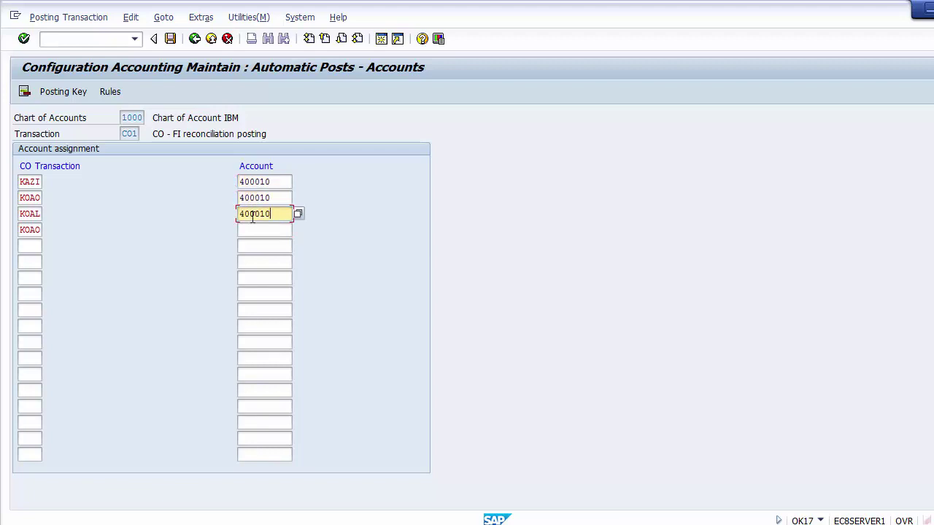
pyautogui.click(252, 231)
pyautogui.hotkey('ctrl', 'v')
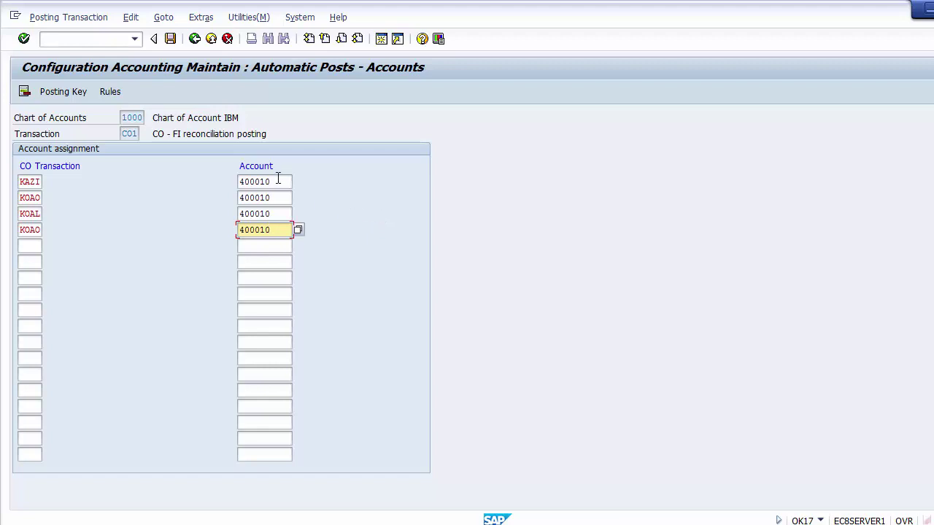
# - Save the CO transaction account assignments under the FICO Configurations customizing request and return to the activity list
pyautogui.click(169, 41)
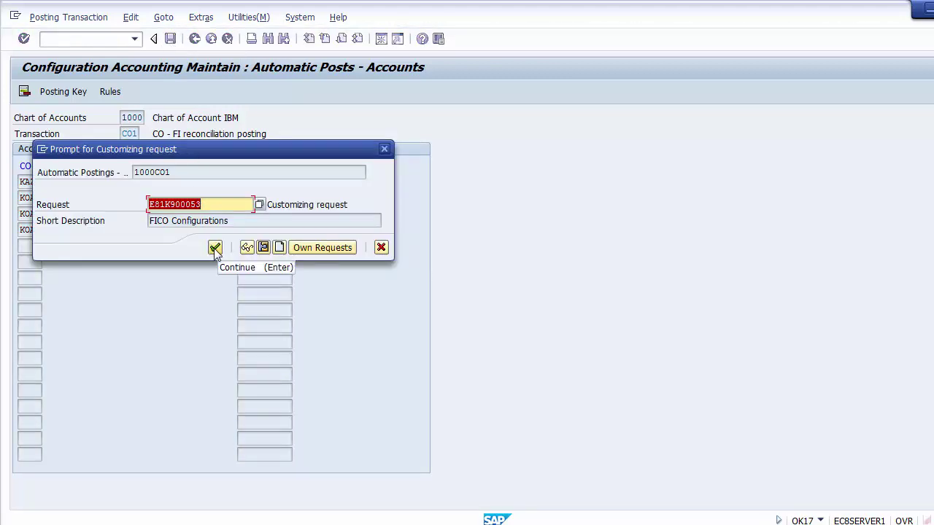
pyautogui.click(215, 248)
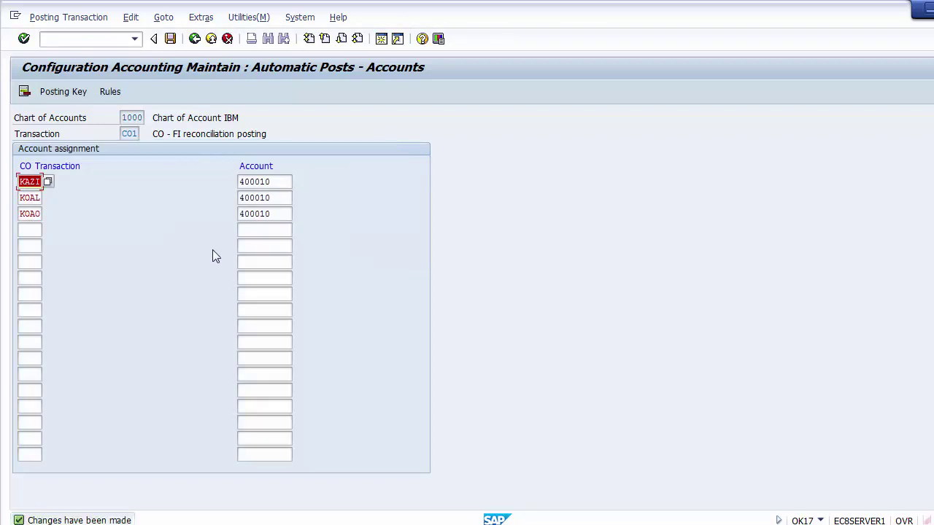
pyautogui.click(210, 40)
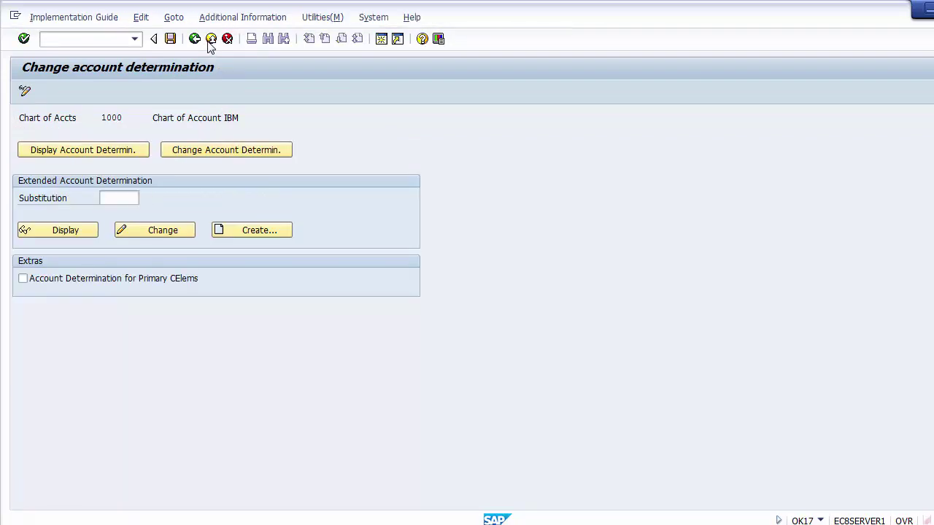
pyautogui.click(210, 40)
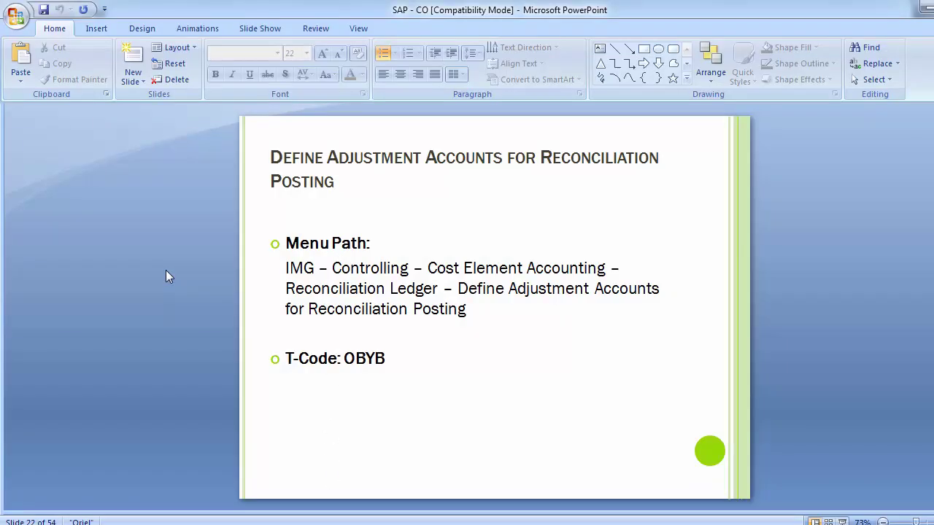
# - Check the PowerPoint slide on specifying the document number range for reconciliation posting, then switch back to the SAP Display IMG session
pyautogui.scroll(-1, 166, 270)
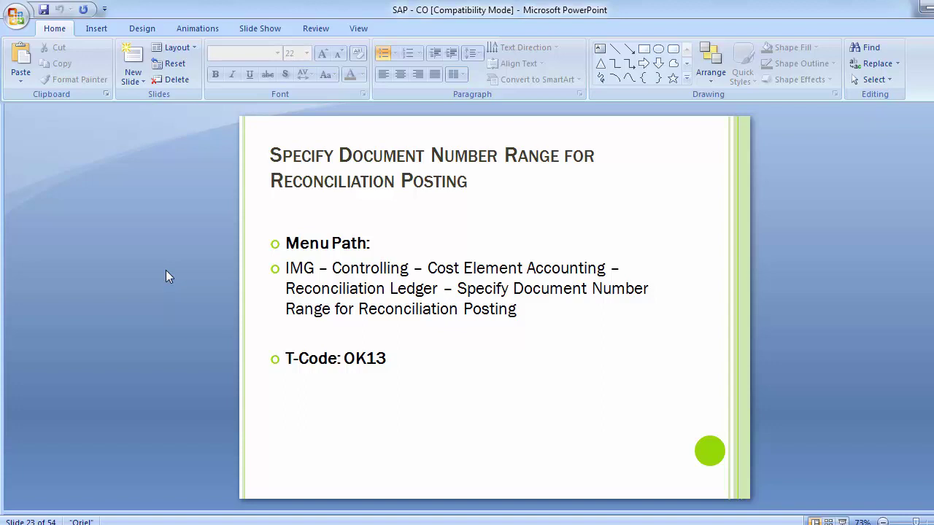
pyautogui.moveTo(427, 524)
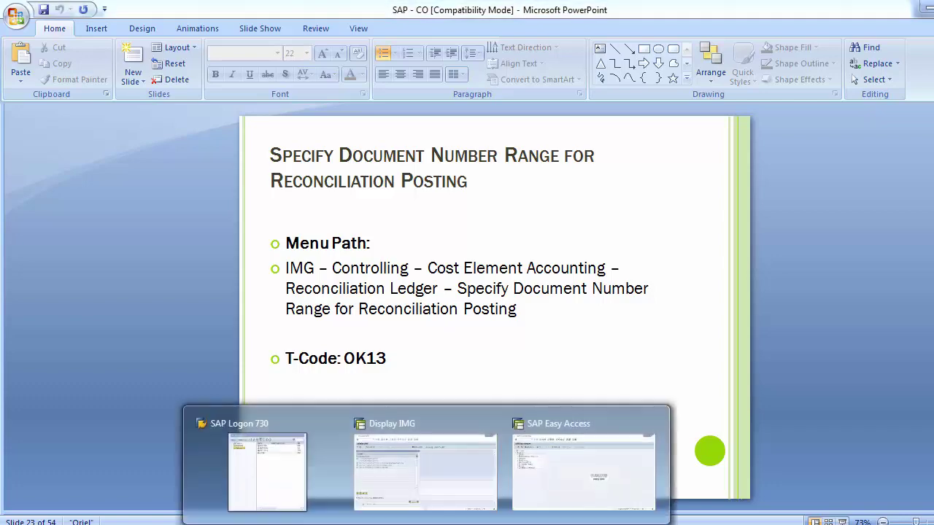
pyautogui.click(468, 469)
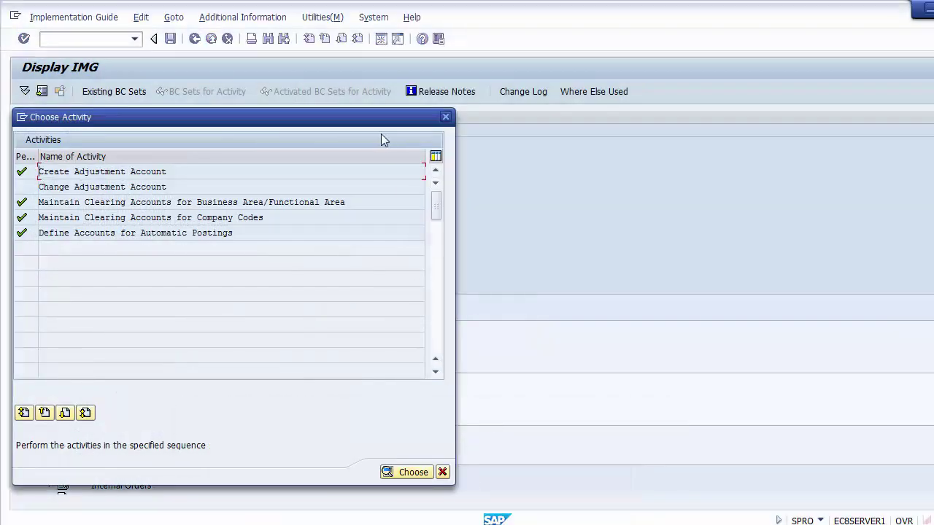
# - Close the activity list, open Specify Document Number Range for Reconciliation Posting, and enter Z100 as the CO area
pyautogui.click(445, 117)
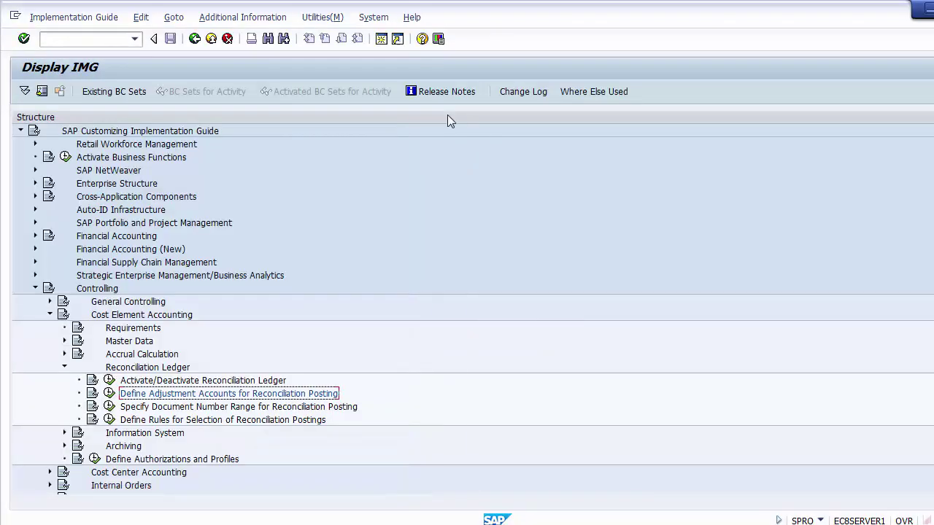
pyautogui.click(155, 408)
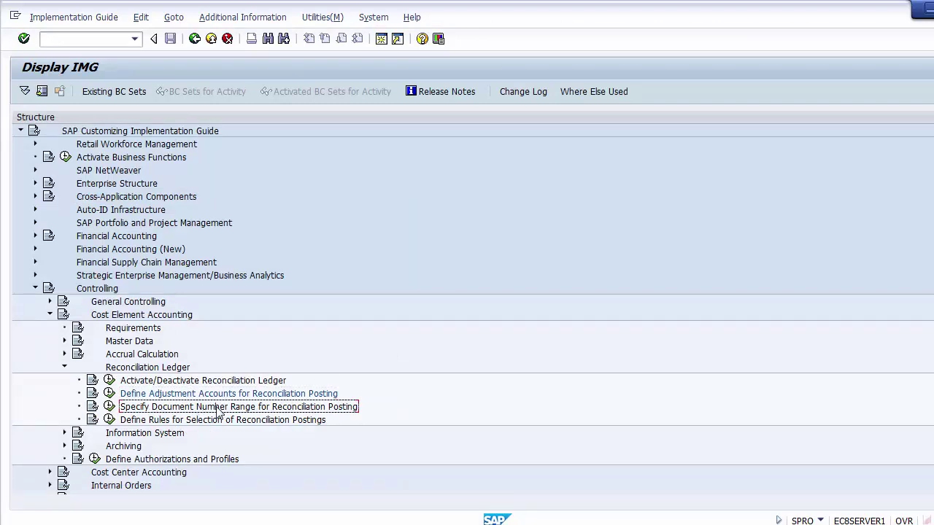
pyautogui.click(110, 408)
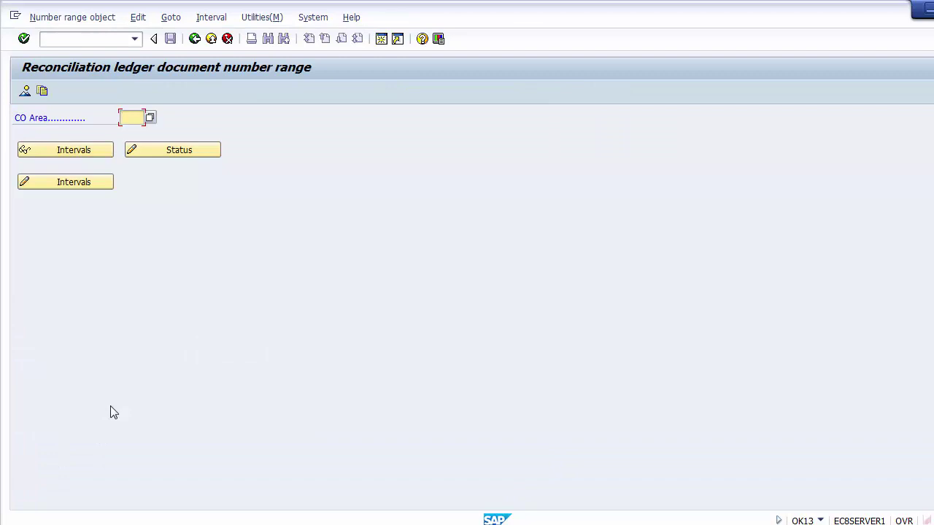
pyautogui.write('Z')
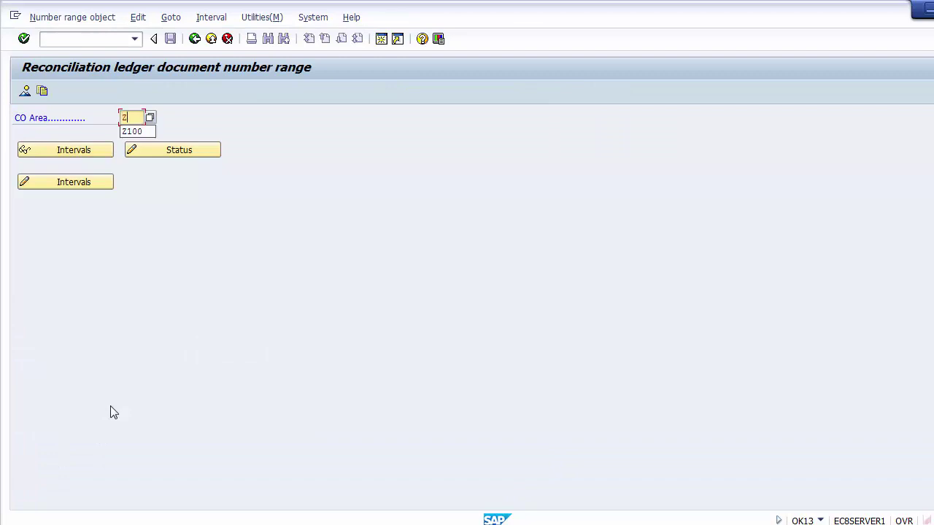
pyautogui.write('100')
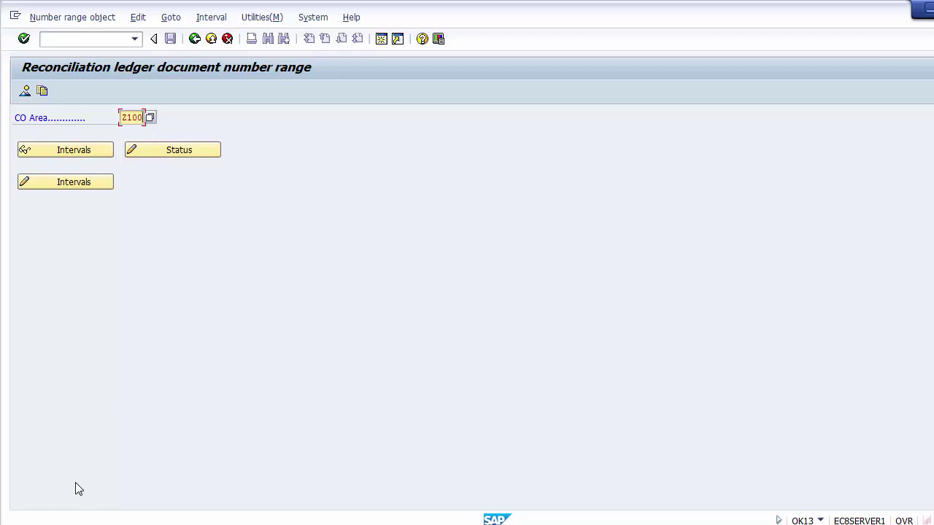
# - Copy the reconciliation ledger number range from CO area 0001 to Z100, acknowledge the transport notice, and return to the IMG structure
pyautogui.click(42, 93)
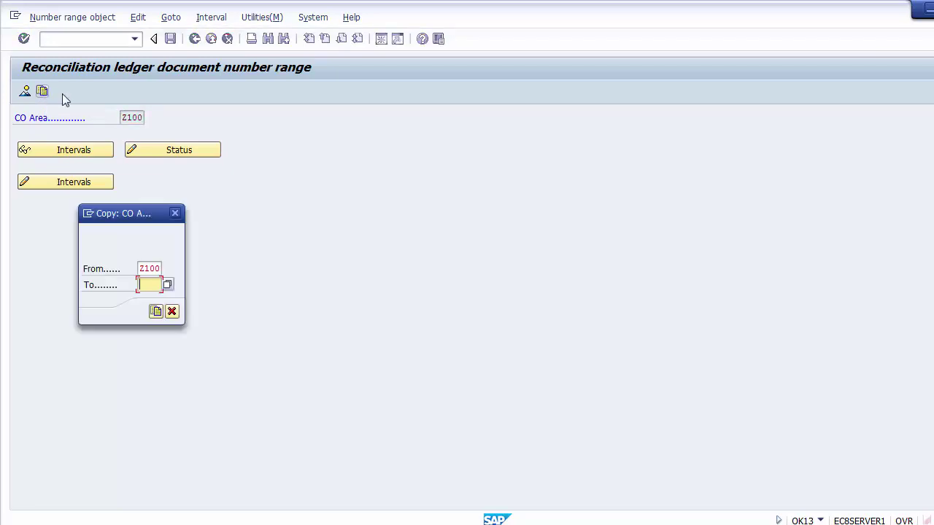
pyautogui.click(140, 268)
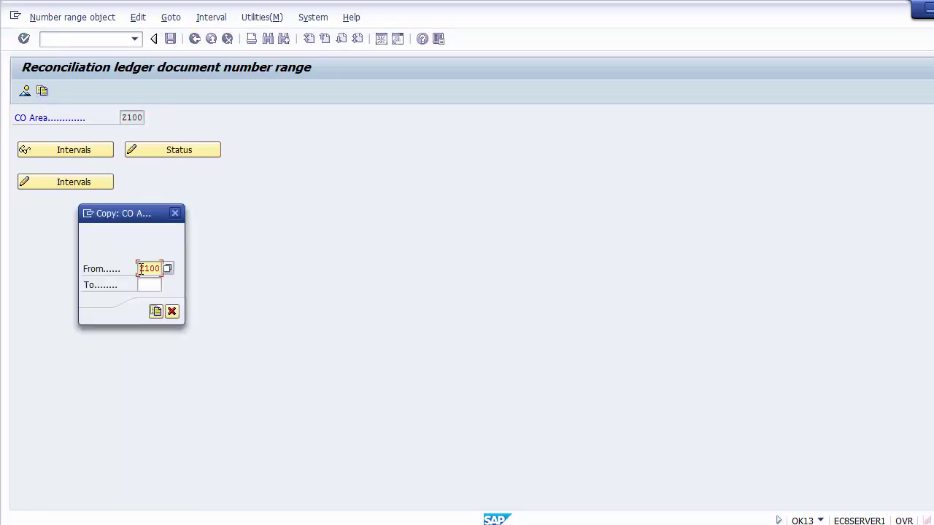
pyautogui.doubleClick(140, 268)
pyautogui.press('Delete')
pyautogui.write('0001')
pyautogui.press('Tab')
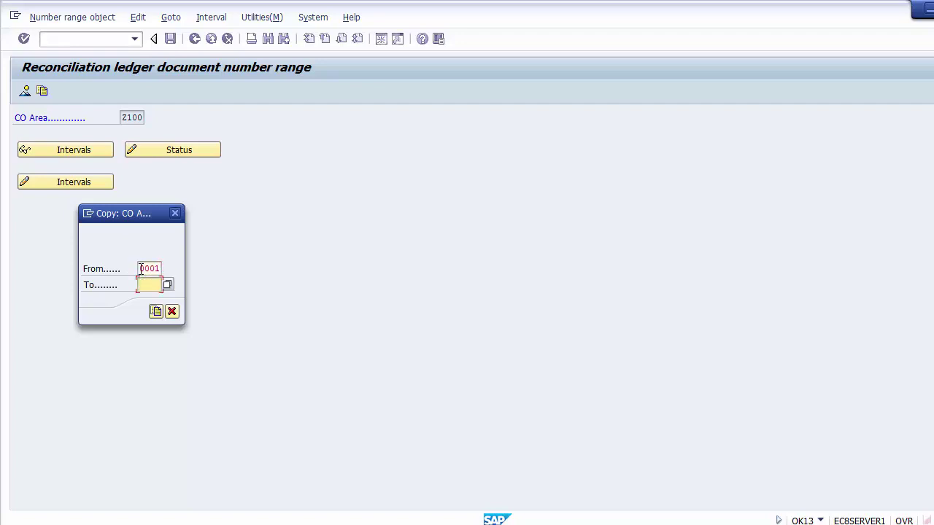
pyautogui.write('Z100')
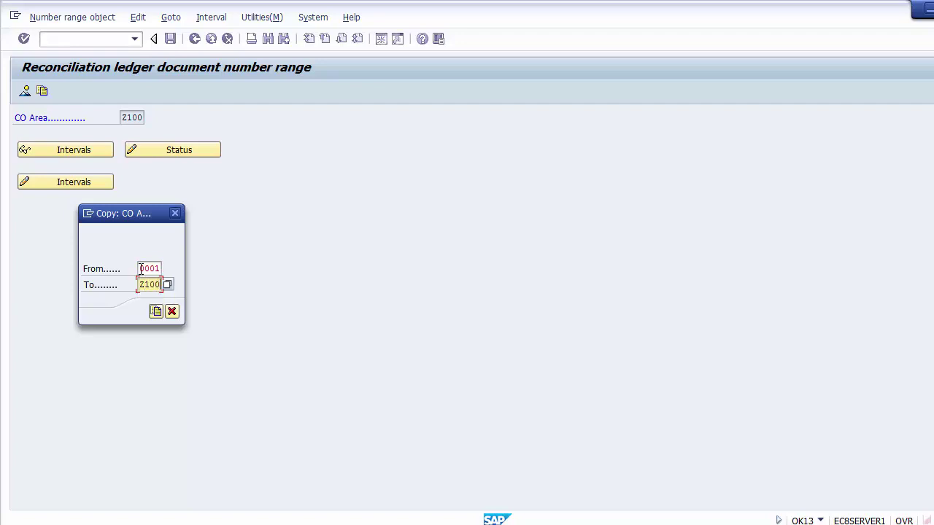
pyautogui.click(155, 312)
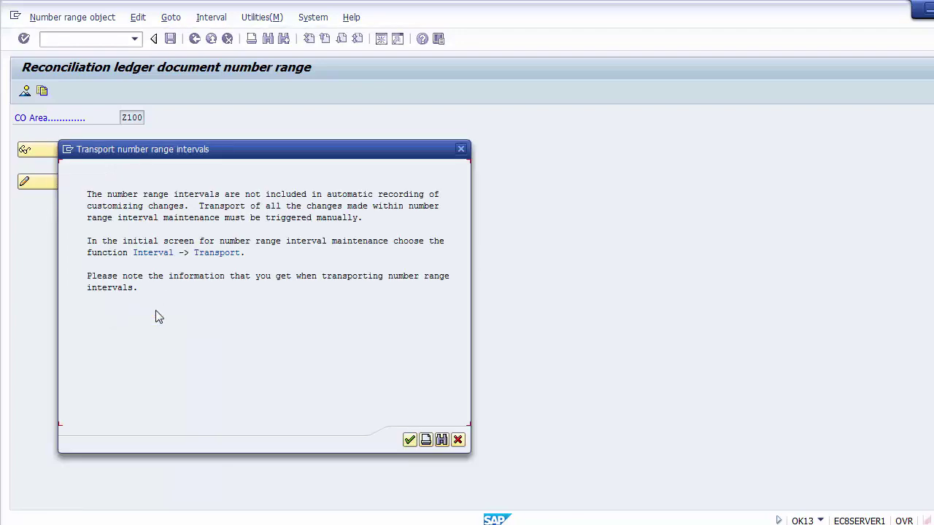
pyautogui.click(410, 439)
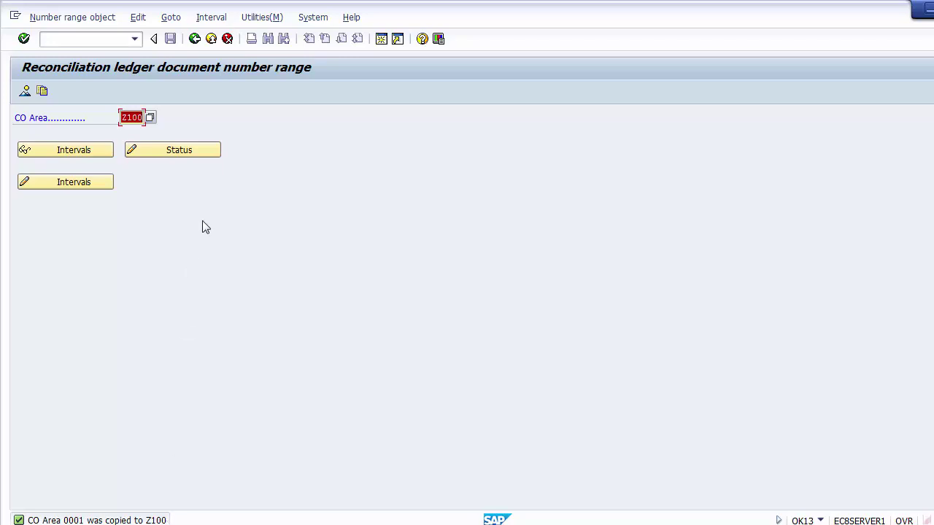
pyautogui.click(210, 42)
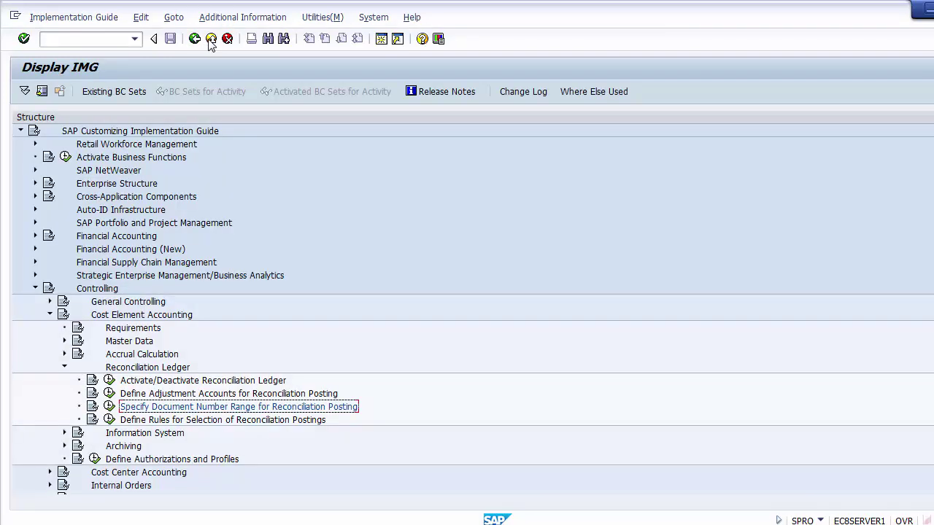
pyautogui.click(210, 42)
# - Switch to the PowerPoint presentation and review the reconciliation ledger slides, from Configuration Steps through the document number range slide
pyautogui.hotkey('alt', 'Tab')
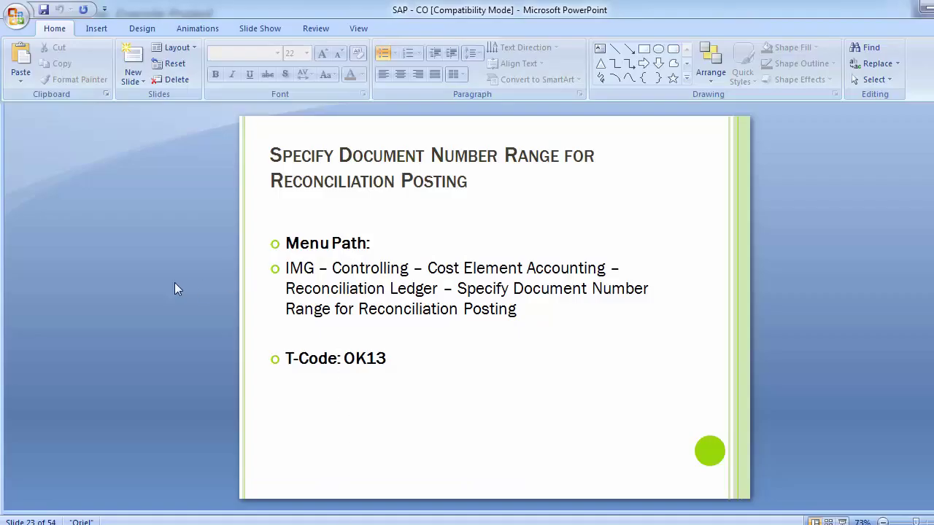
pyautogui.press('pageup')
pyautogui.press('pageup')
pyautogui.press('pageup')
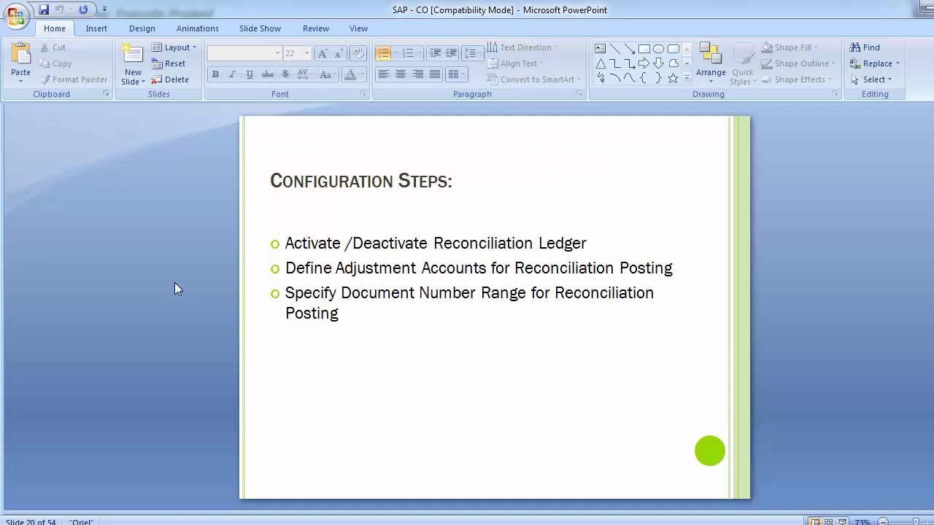
pyautogui.press('pagedown')
pyautogui.press('pagedown')
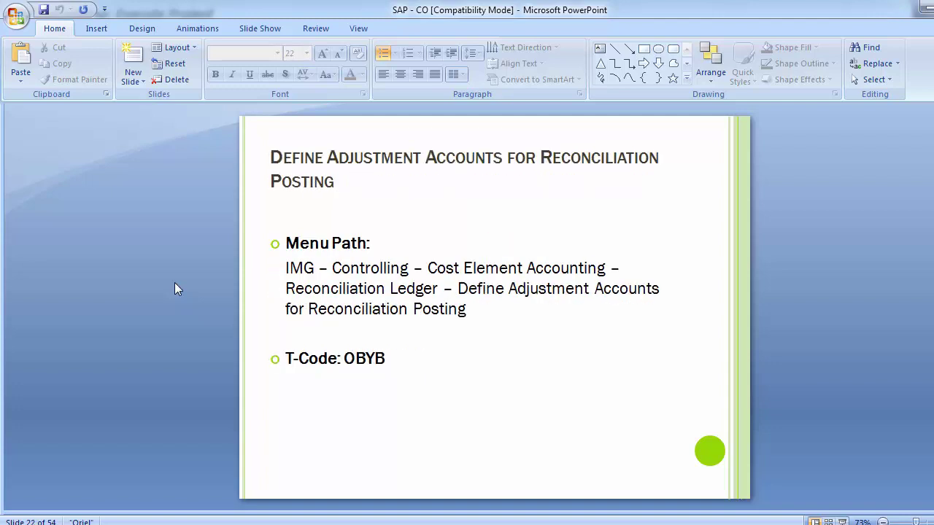
pyautogui.press('pagedown')
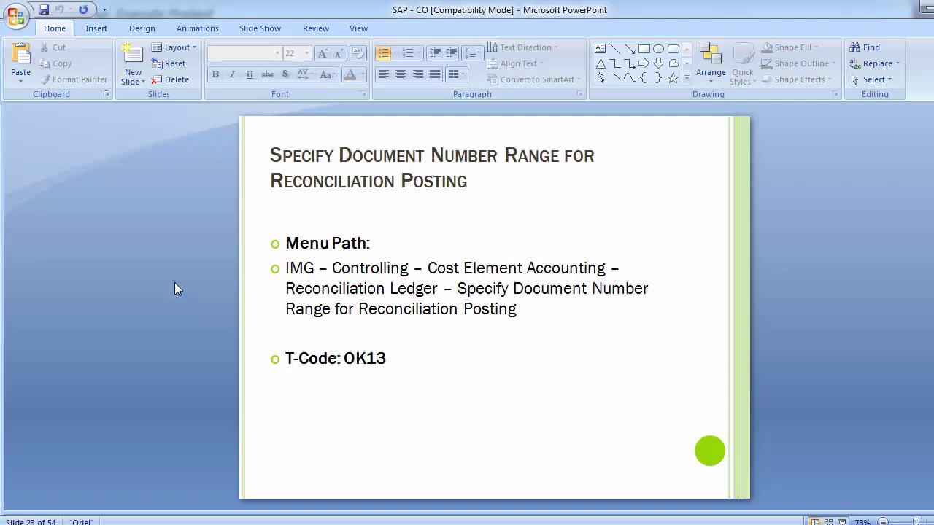